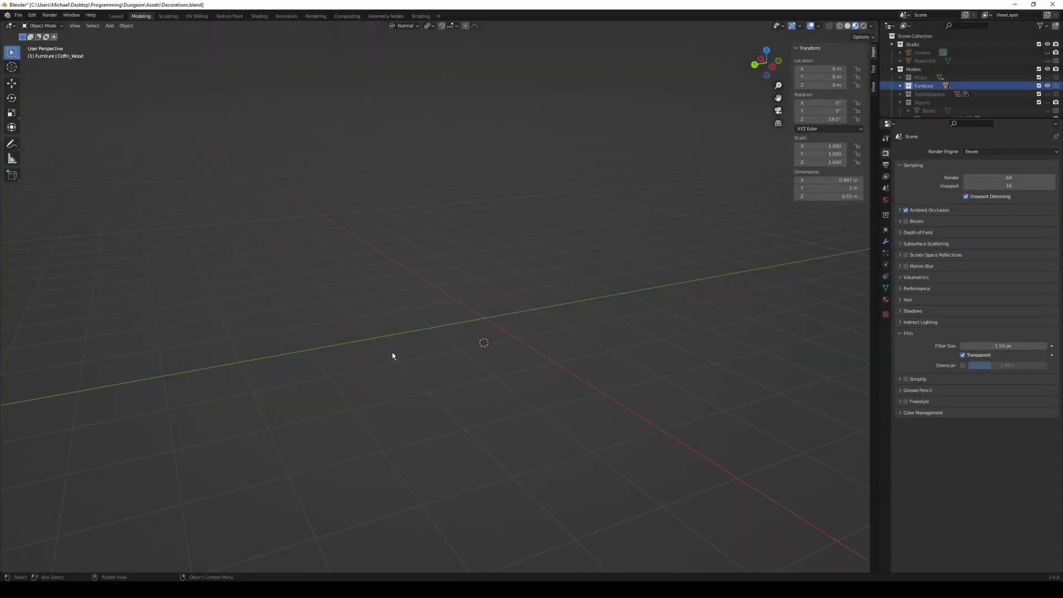
# Orbit the view to look across the ground grid from a new angle
pyautogui.moveTo(393, 354)
pyautogui.mouseDown(button='middle')
pyautogui.moveTo(454, 370)
pyautogui.moveTo(459, 356)
pyautogui.moveTo(374, 376)
pyautogui.moveTo(406, 373)
pyautogui.mouseUp(button='middle')
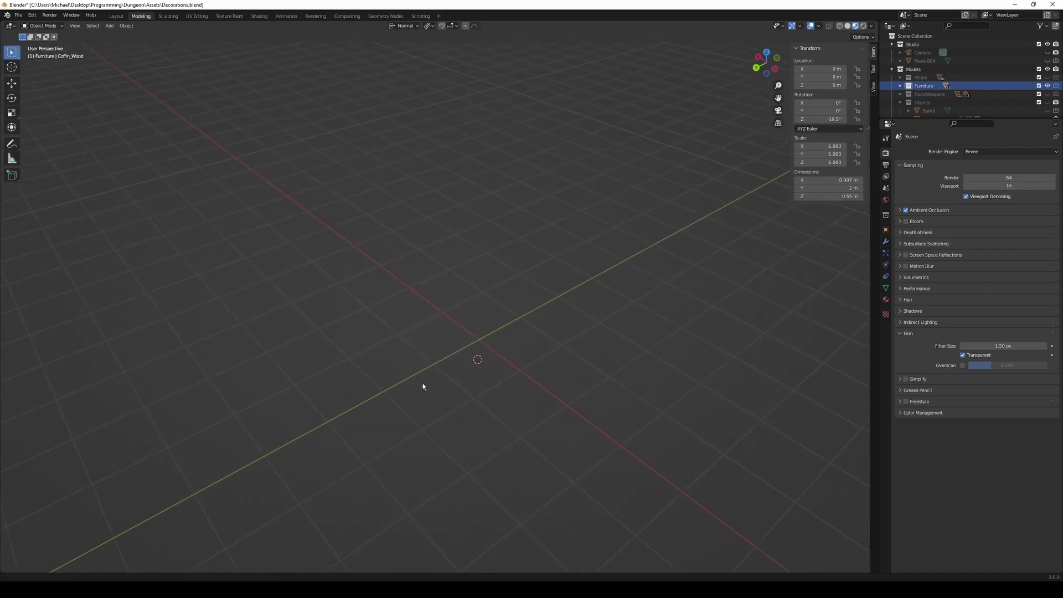
pyautogui.moveTo(423, 399); pyautogui.dragTo(423, 409, button='middle')
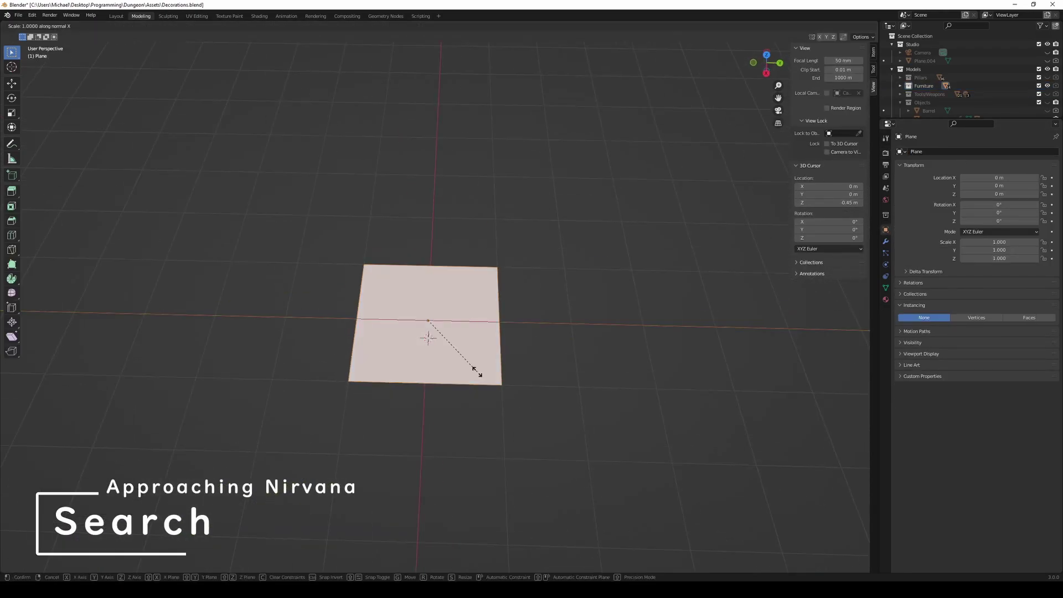
# Finish stretching the plane and delete its face, keeping only the edges
pyautogui.click(294, 430)
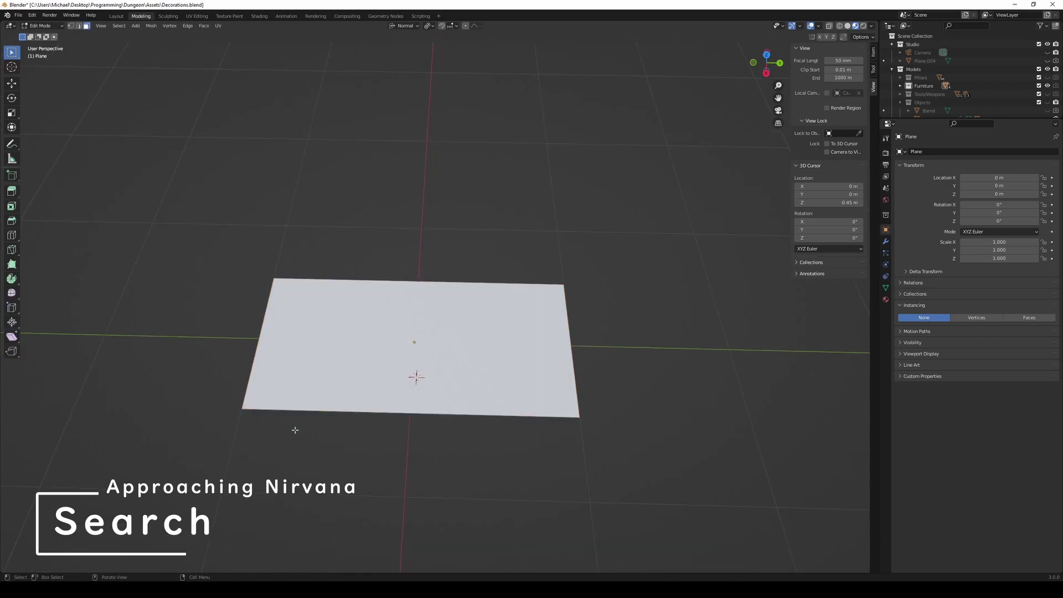
pyautogui.moveTo(294, 430); pyautogui.dragTo(422, 403, button='middle')
pyautogui.click(386, 413)
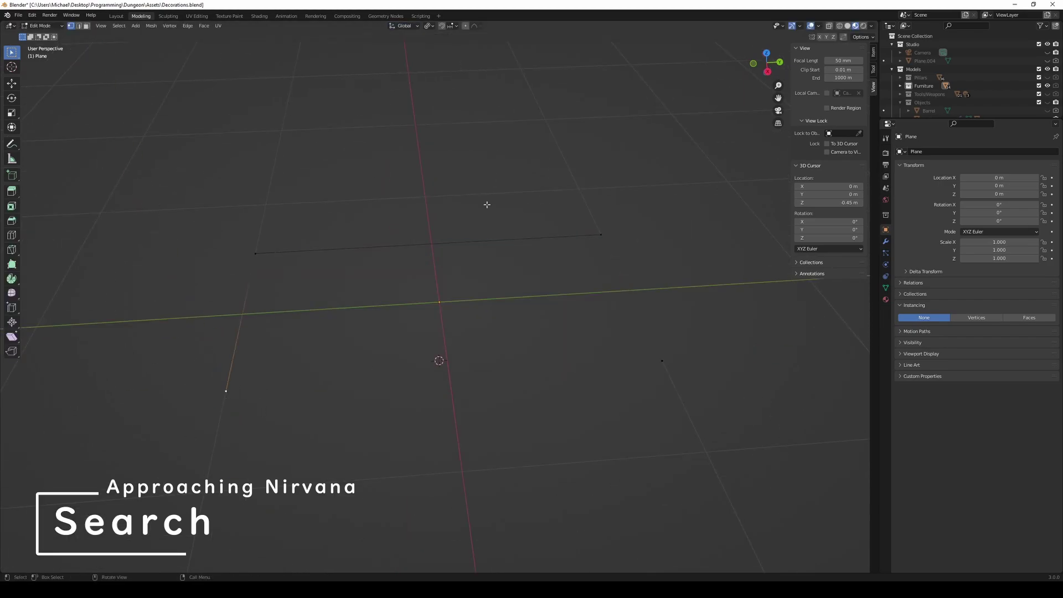
# Extrude the top edge 0.1 m along X and shift it -0.1 along Y to form walls
pyautogui.press('Return')
pyautogui.hotkey('ctrl', 'z')
pyautogui.click(601, 234)
pyautogui.press('e')
pyautogui.press('x')
pyautogui.press('Return')
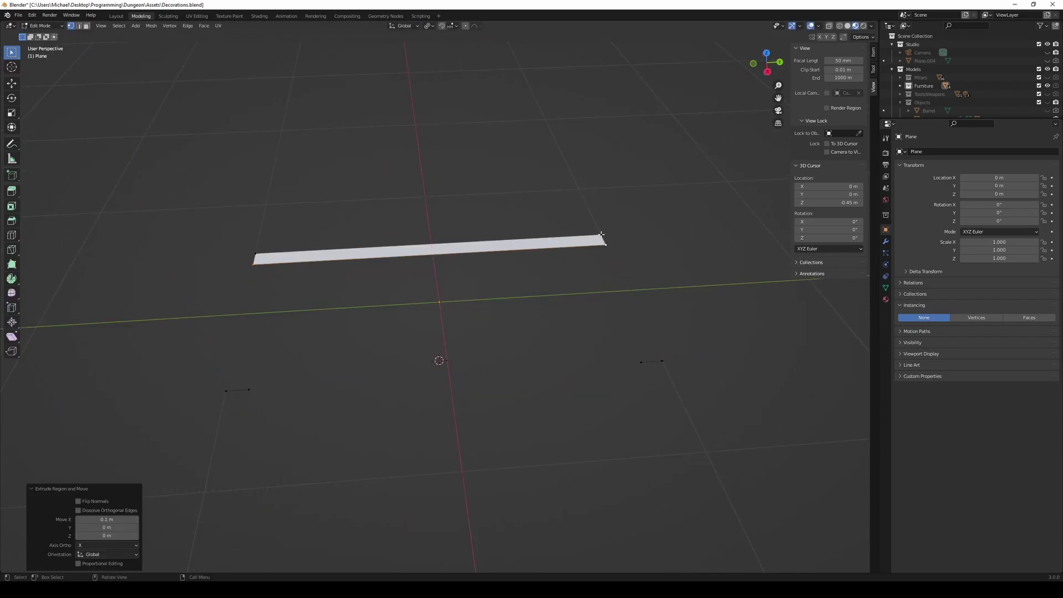
pyautogui.write('-0.1')
pyautogui.press('Return')
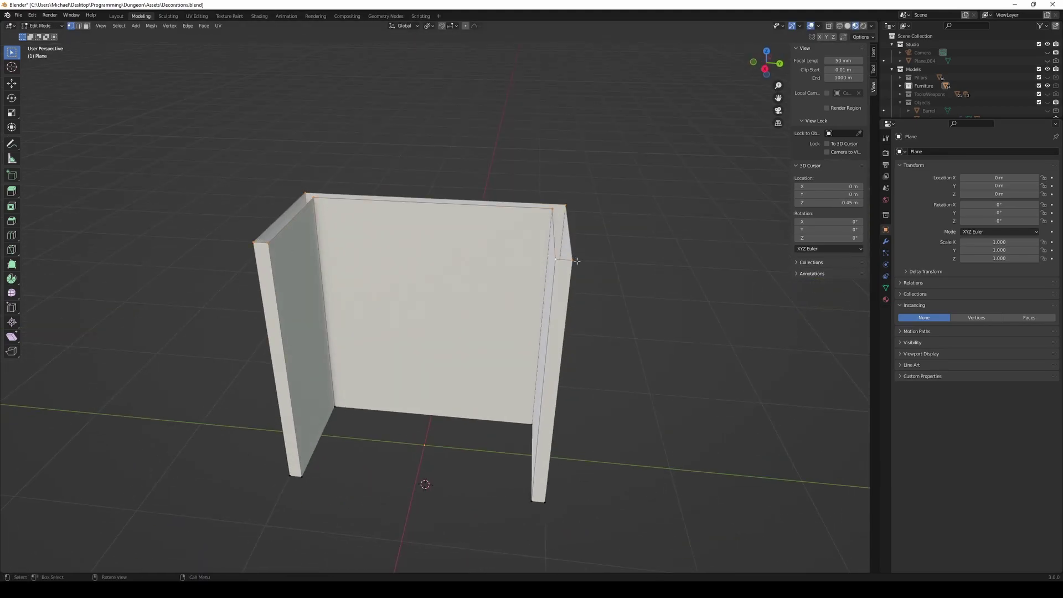
# Fill the top of the frame with a face and move it into place
pyautogui.moveTo(577, 260); pyautogui.dragTo(499, 332, button='middle')
pyautogui.press('f')
pyautogui.moveTo(214, 314)
pyautogui.mouseDown(button='middle')
pyautogui.moveTo(483, 436)
pyautogui.moveTo(325, 130)
pyautogui.mouseUp(button='middle')
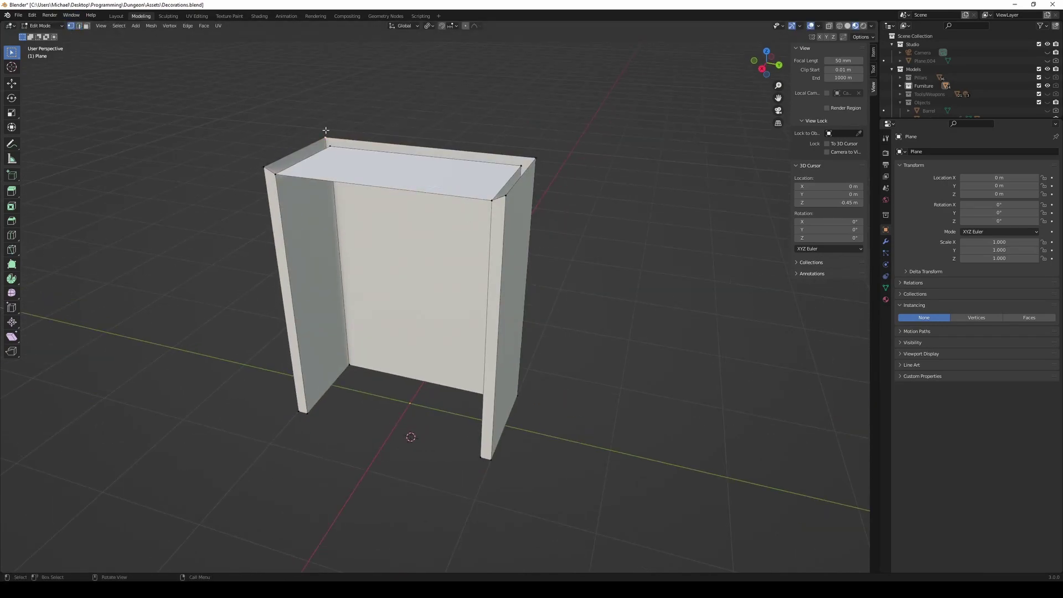
pyautogui.click(556, 164)
# Add a loop cut near the bottom of the walls
pyautogui.moveTo(388, 443); pyautogui.dragTo(310, 338, button='middle')
pyautogui.hotkey('ctrl', 'r')
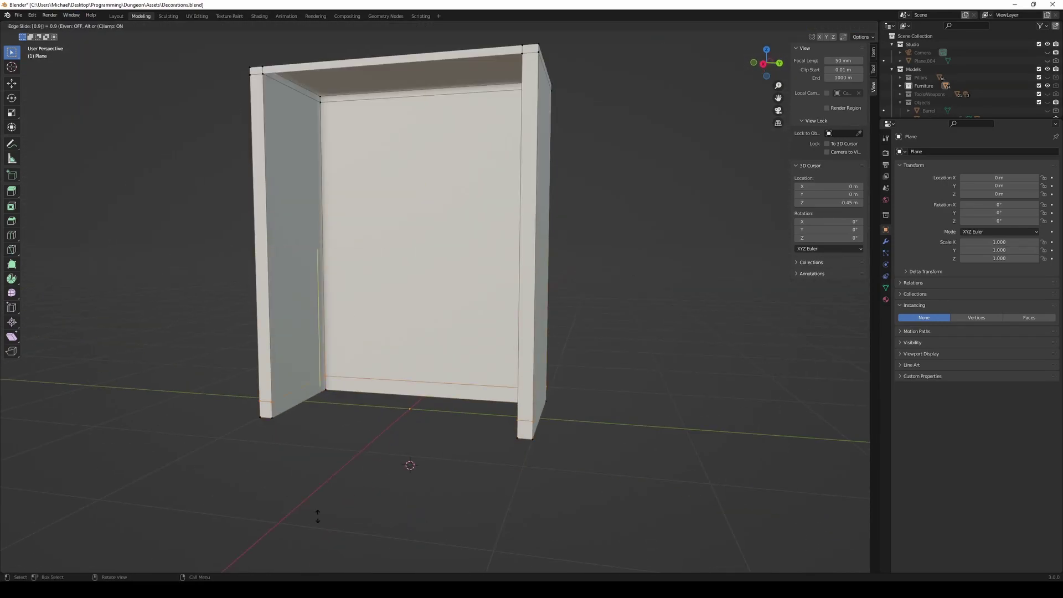
pyautogui.click(317, 516)
pyautogui.moveTo(318, 516)
pyautogui.mouseDown(button='middle')
pyautogui.moveTo(681, 347)
pyautogui.moveTo(423, 434)
pyautogui.mouseUp(button='middle')
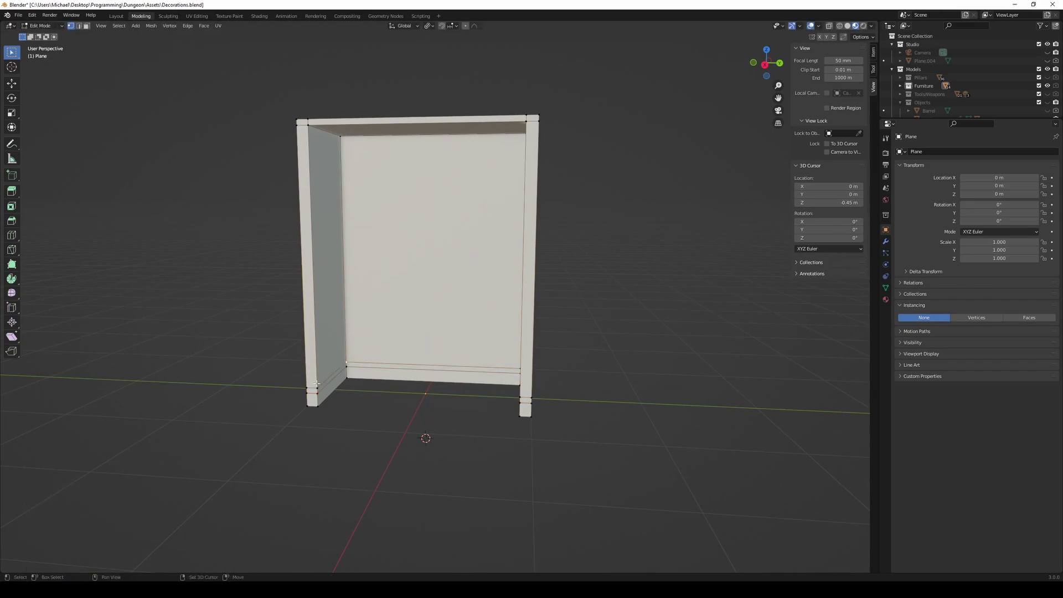
pyautogui.moveTo(317, 384); pyautogui.dragTo(358, 288, button='middle')
# Add five horizontal loop cuts across the frame, restoring them after a cancelled bevel
pyautogui.hotkey('ctrl', 'r')
pyautogui.scroll(3, 358, 289)
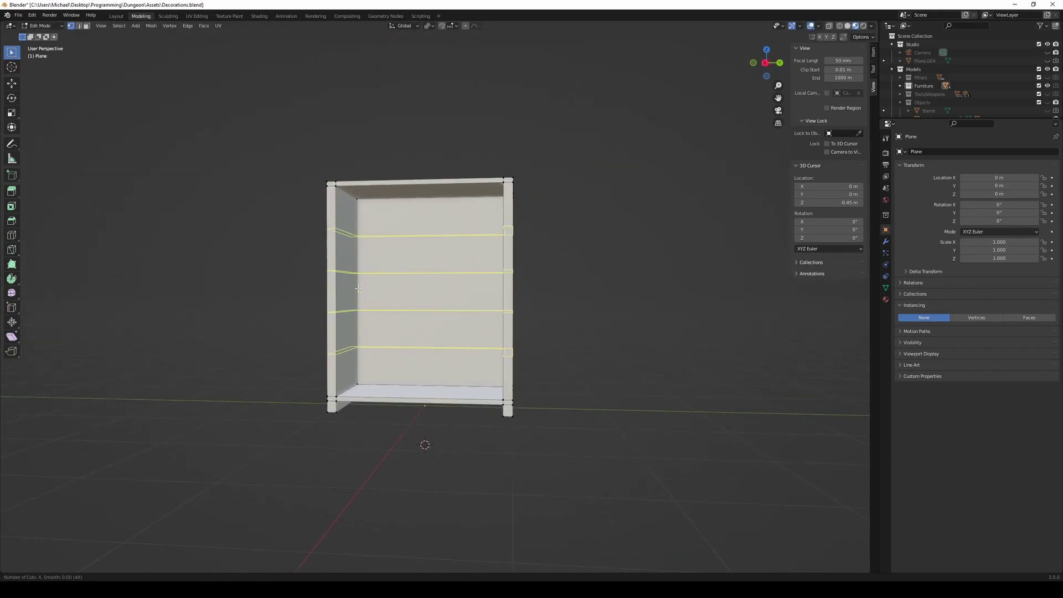
pyautogui.scroll(1, 388, 299)
pyautogui.click(421, 310)
pyautogui.hotkey('ctrl', 'b')
pyautogui.moveTo(421, 310)
pyautogui.mouseDown(button='middle')
pyautogui.moveTo(475, 322)
pyautogui.moveTo(333, 344)
pyautogui.moveTo(355, 333)
pyautogui.moveTo(498, 360)
pyautogui.mouseUp(button='middle')
pyautogui.press('Escape')
pyautogui.hotkey('ctrl', 'alt', 'z')
pyautogui.click(498, 330)
pyautogui.hotkey('ctrl', 'shift', 'z')
# Hide the side and back panels, switch to vertex select, then reveal them again
pyautogui.press('h')
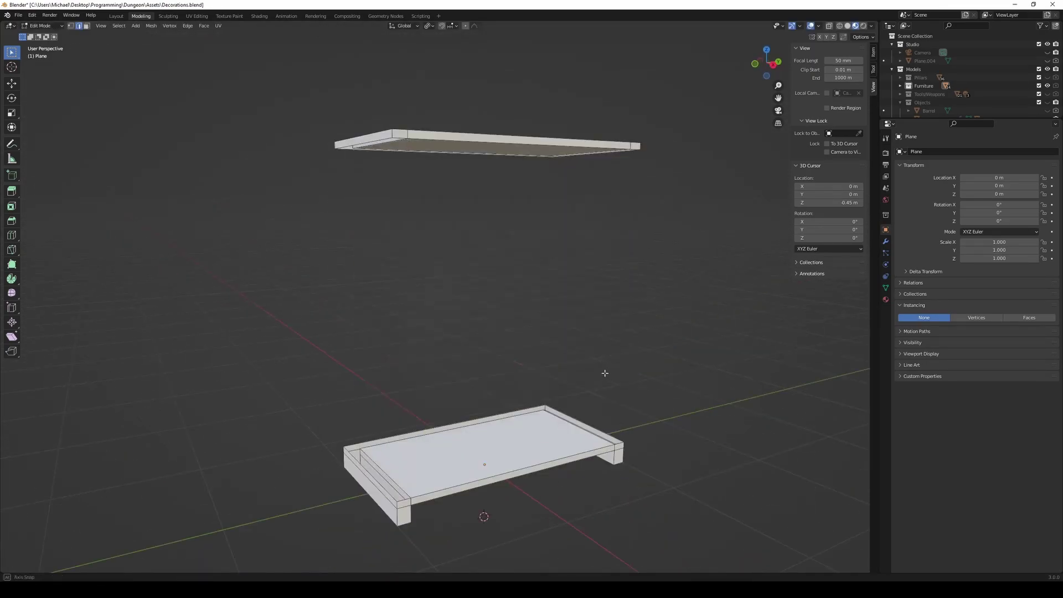
pyautogui.moveTo(605, 373); pyautogui.dragTo(538, 479, button='middle')
pyautogui.press('1')
pyautogui.hotkey('alt', 'h')
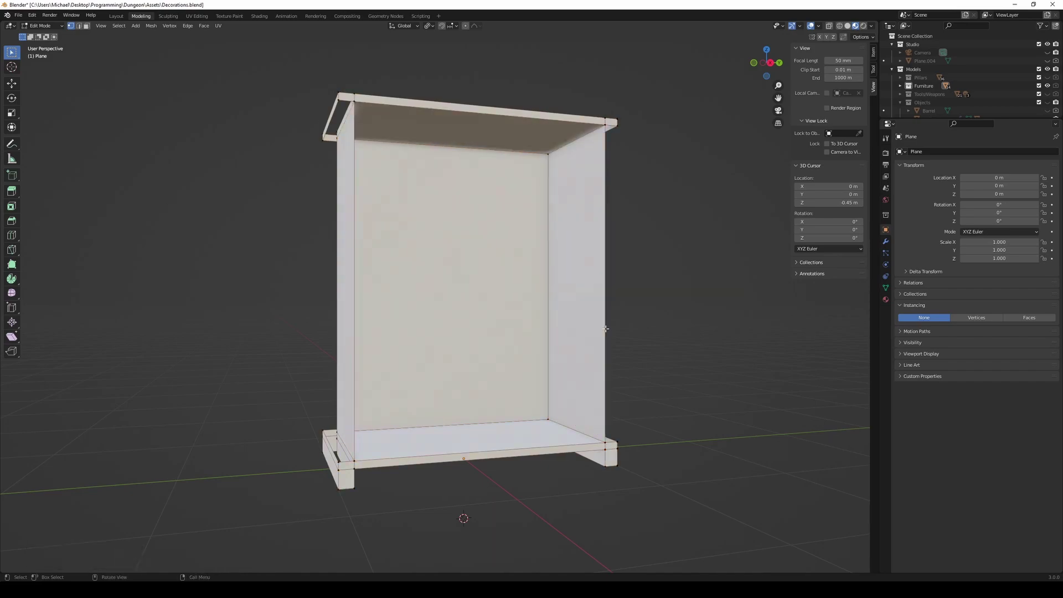
# Add five evenly spaced horizontal loop cuts around the back and side panels
pyautogui.hotkey('ctrl', 'r')
pyautogui.click(348, 268)
pyautogui.rightClick(347, 269)
pyautogui.click(547, 275)
pyautogui.rightClick(548, 276)
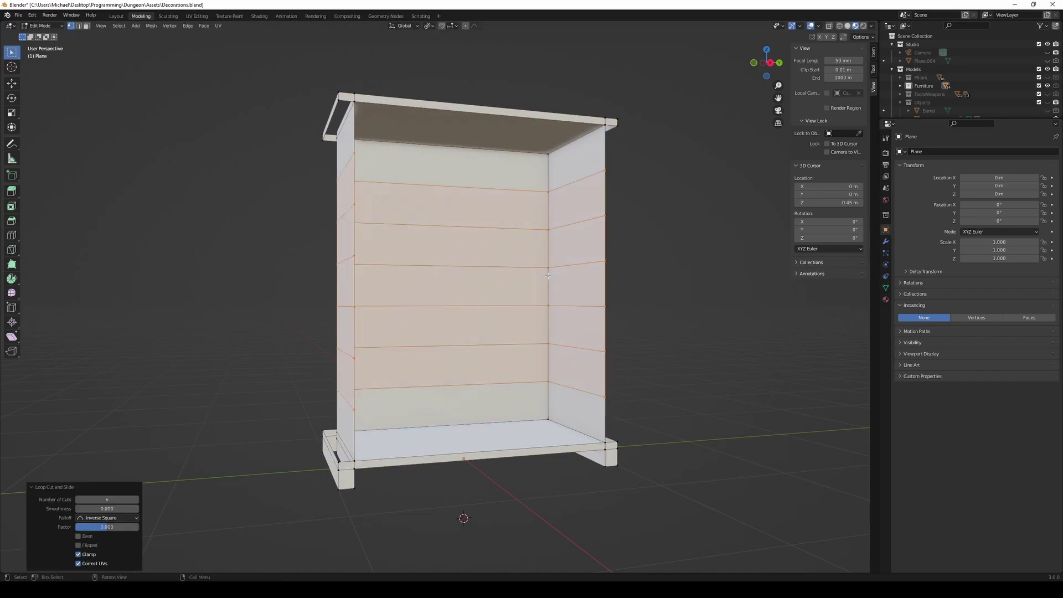
pyautogui.moveTo(547, 275); pyautogui.dragTo(463, 422, button='middle')
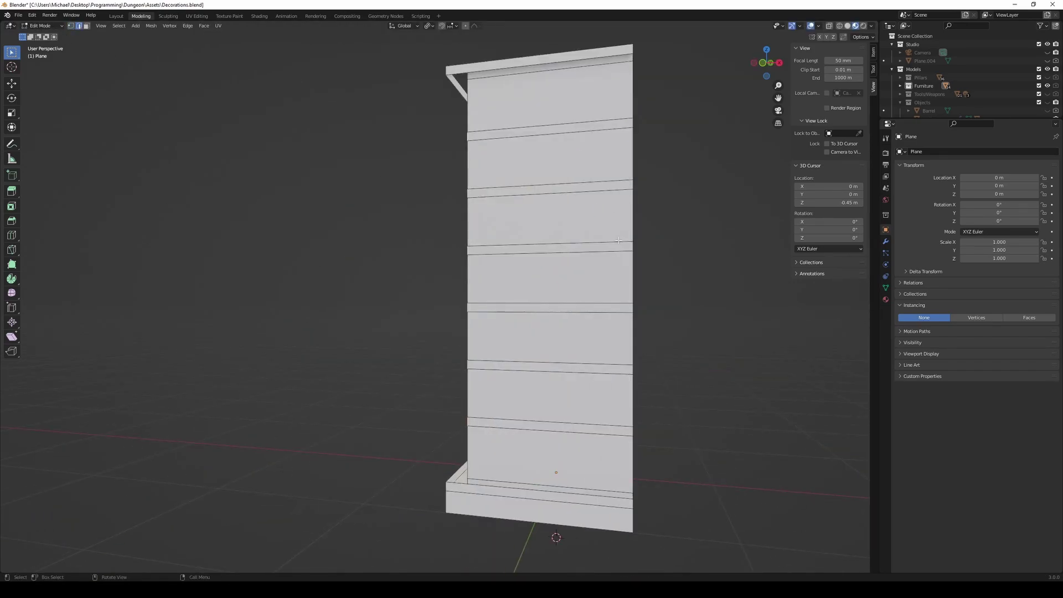
pyautogui.moveTo(618, 240); pyautogui.dragTo(421, 249, button='middle')
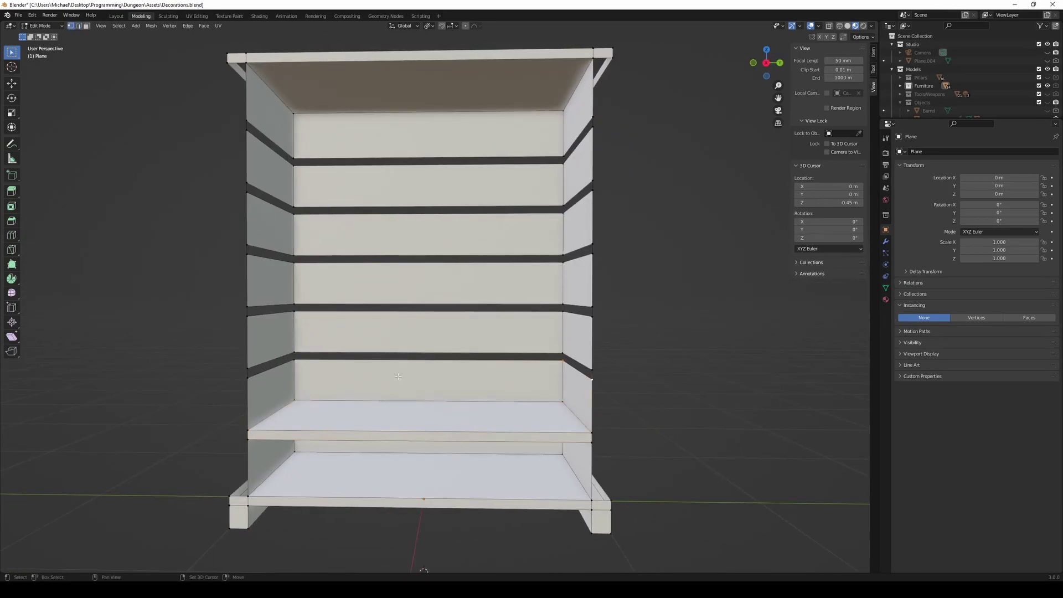
# Delete a stray edge loop near the top shelf
pyautogui.keyDown('shift'); pyautogui.scroll(3, 563, 267); pyautogui.keyUp('shift')
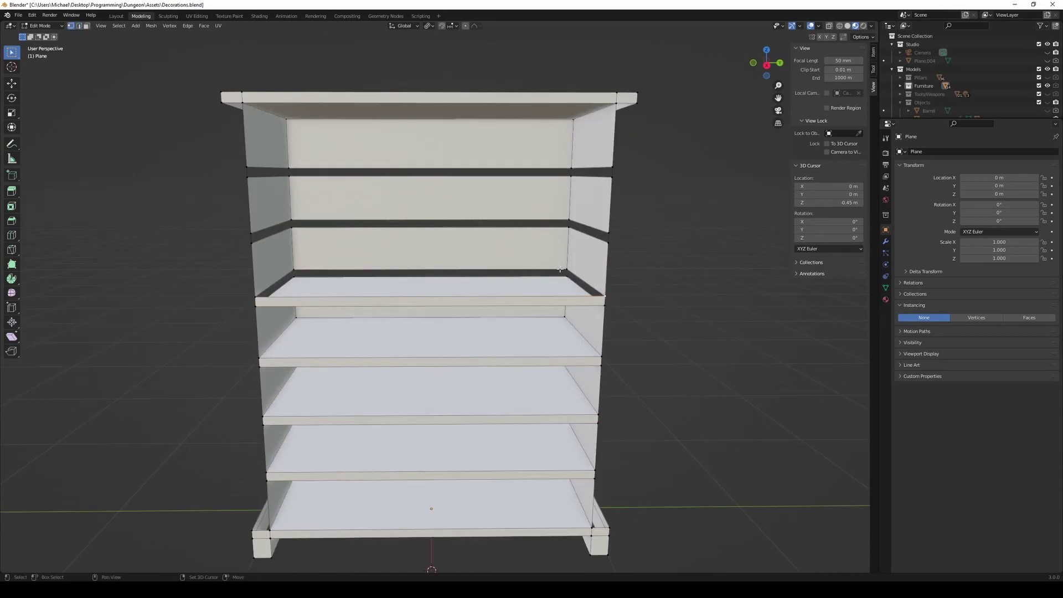
pyautogui.keyDown('alt'); pyautogui.click(360, 166); pyautogui.keyUp('alt')
pyautogui.moveTo(360, 166); pyautogui.dragTo(412, 132, button='middle')
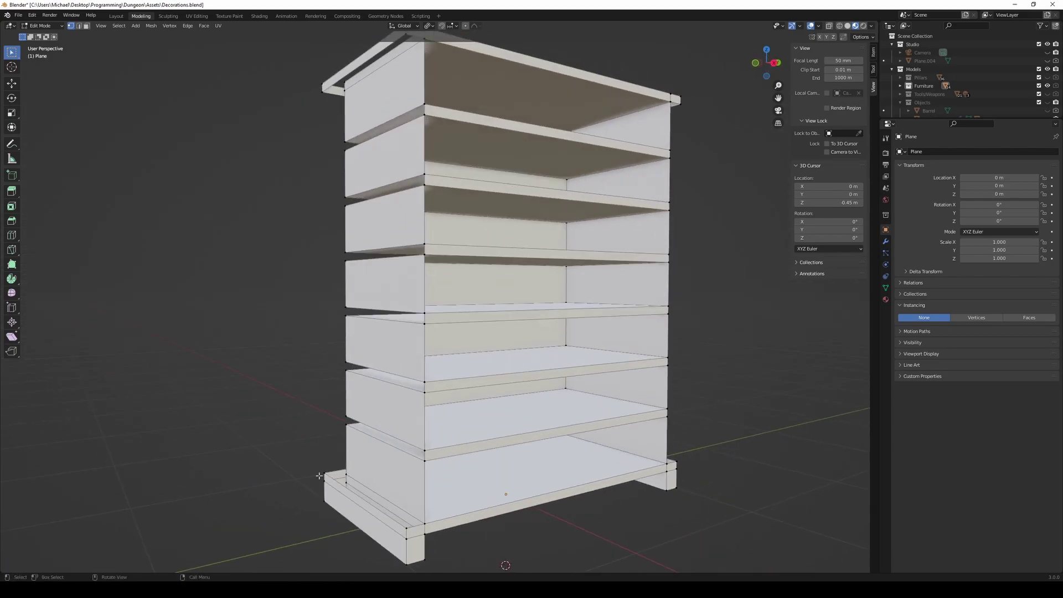
pyautogui.press('x')
pyautogui.click(412, 132)
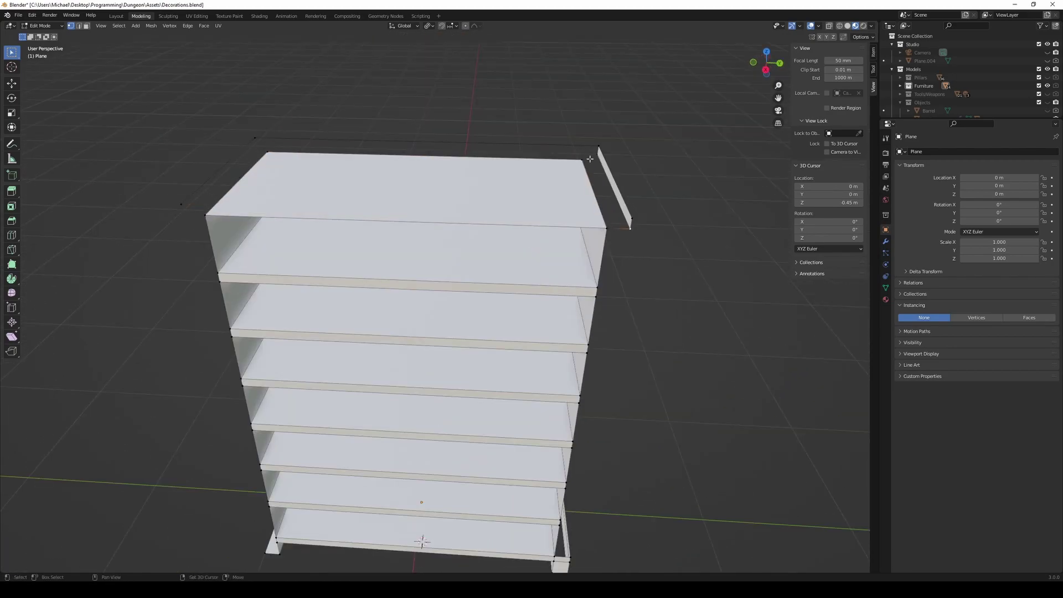
# Return to Object Mode and duplicate the shelf object in place as Books
pyautogui.moveTo(412, 133); pyautogui.dragTo(517, 386, button='middle')
pyautogui.moveTo(423, 461); pyautogui.dragTo(416, 514, button='middle')
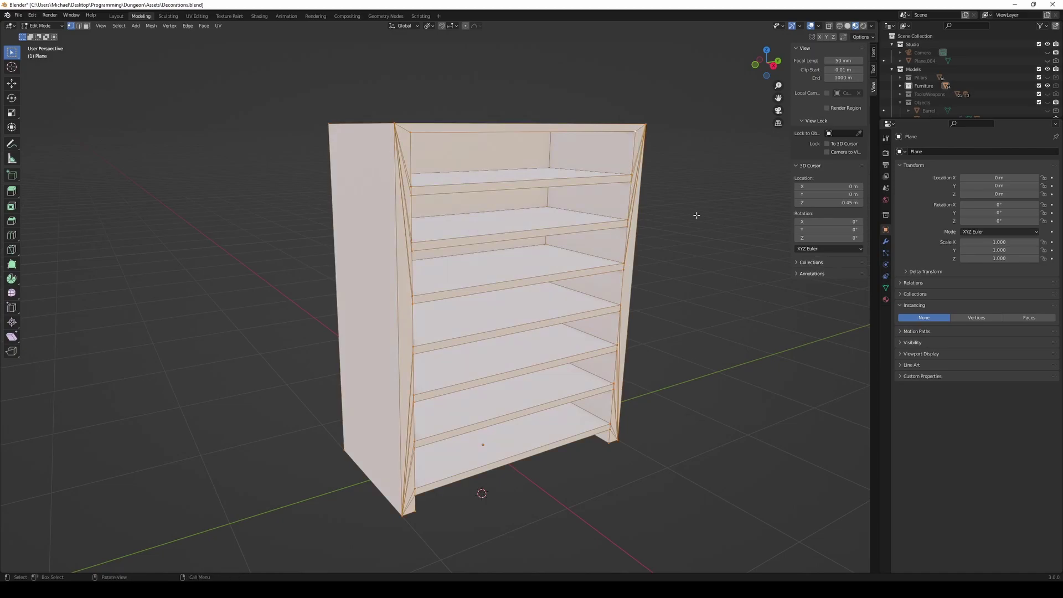
pyautogui.press('Tab')
pyautogui.scroll(-5, 487, 408)
pyautogui.moveTo(487, 408)
pyautogui.mouseDown(button='middle')
pyautogui.moveTo(505, 446)
pyautogui.moveTo(453, 421)
pyautogui.moveTo(517, 337)
pyautogui.moveTo(439, 374)
pyautogui.mouseUp(button='middle')
pyautogui.hotkey('shift', 'd')
pyautogui.press('Escape')
# Select the shelf-front faces and extrude them outward to thicken the fronts
pyautogui.scroll(5, 458, 441)
pyautogui.scroll(-4, 518, 337)
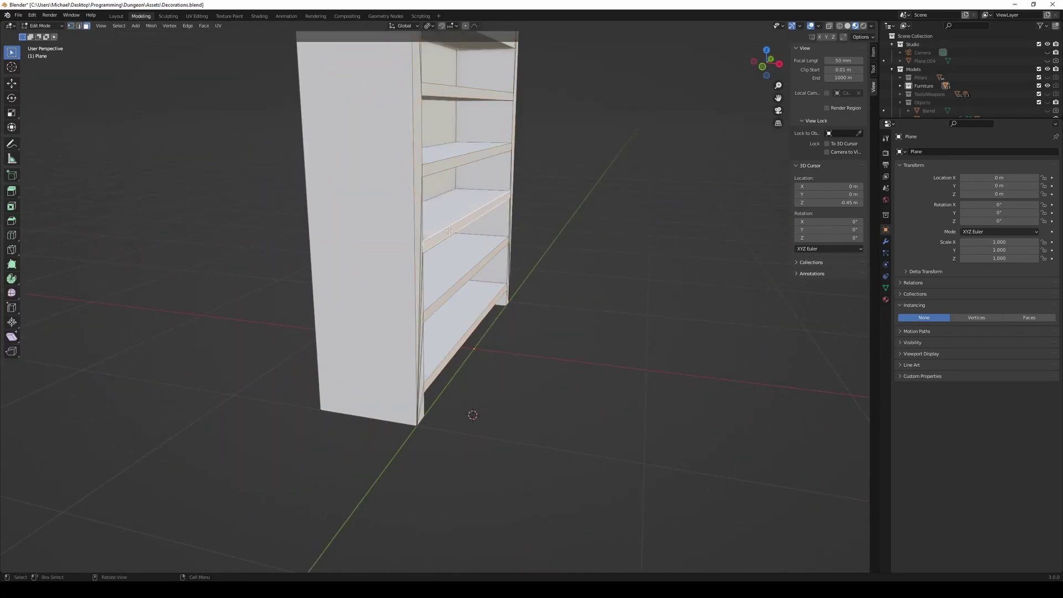
pyautogui.moveTo(449, 231); pyautogui.dragTo(438, 277, button='middle')
pyautogui.scroll(2, 437, 277)
pyautogui.keyDown('shift'); pyautogui.click(437, 421); pyautogui.keyUp('shift')
pyautogui.press('e')
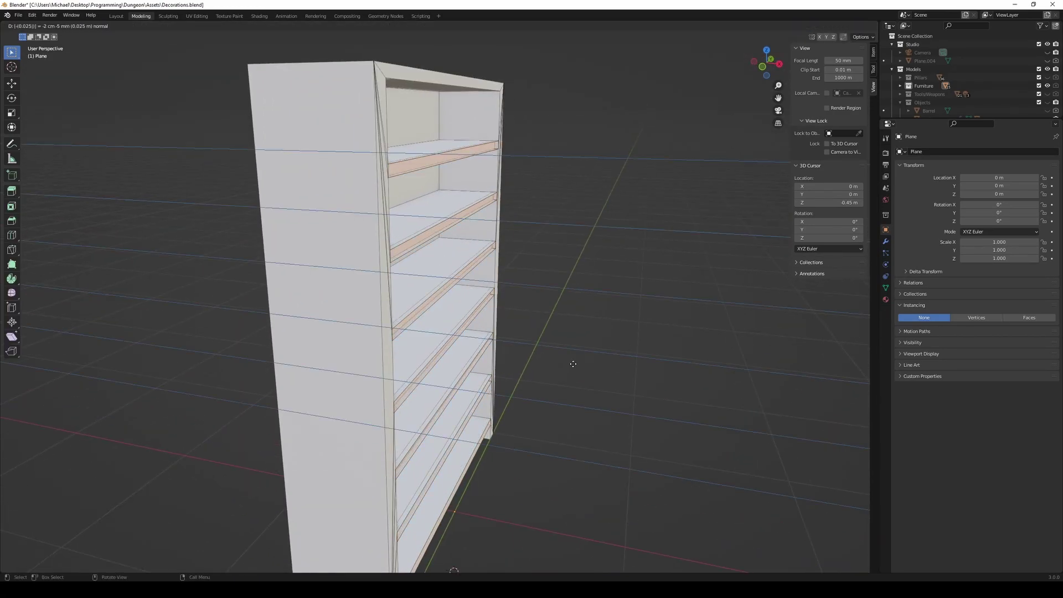
# Make the Books object the one being edited and switch to a side orthographic view
pyautogui.moveTo(469, 399); pyautogui.dragTo(454, 332, button='middle')
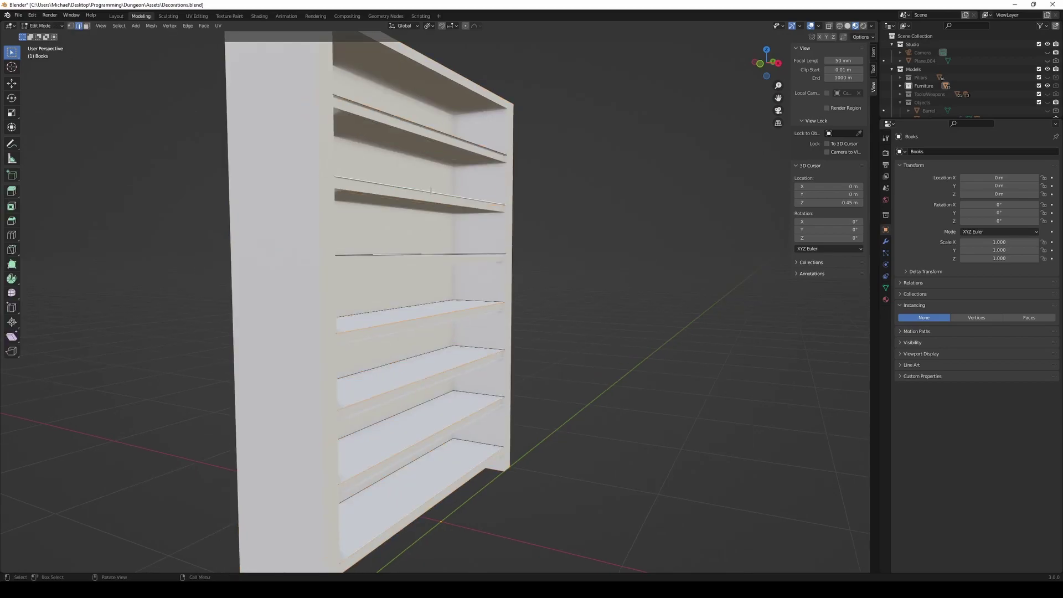
pyautogui.click(449, 285)
pyautogui.moveTo(449, 285)
pyautogui.mouseDown(button='middle')
pyautogui.moveTo(254, 210)
pyautogui.moveTo(335, 431)
pyautogui.moveTo(525, 304)
pyautogui.mouseUp(button='middle')
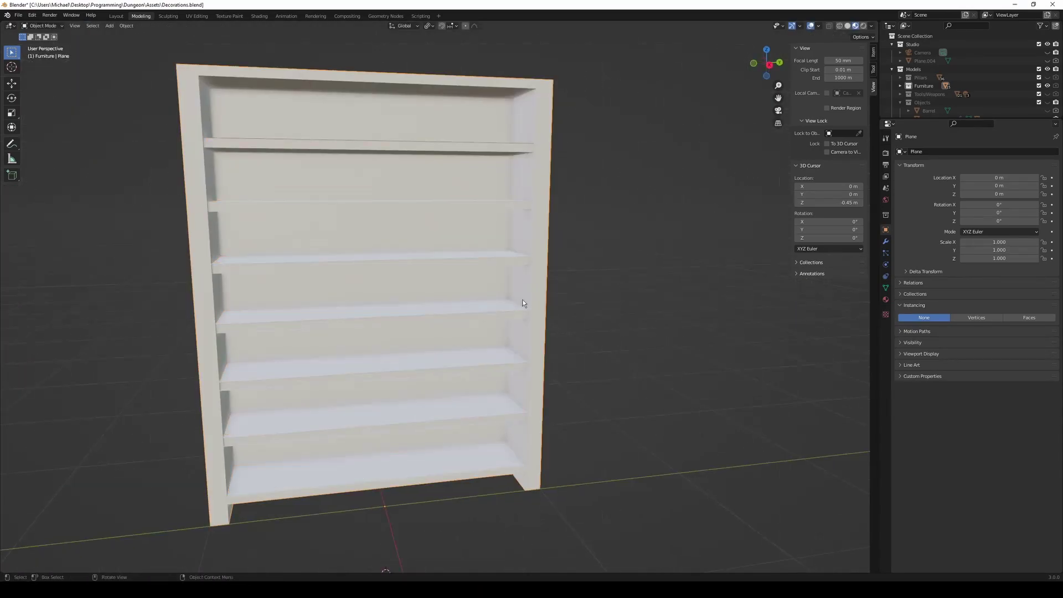
pyautogui.hotkey('ctrl', 'i')
# Invert the selection, then extrude and move the selected faces
pyautogui.press('KP_3')
pyautogui.press('e')
pyautogui.click(412, 370)
pyautogui.moveTo(412, 370)
pyautogui.mouseDown(button='middle')
pyautogui.moveTo(427, 451)
pyautogui.moveTo(368, 498)
pyautogui.mouseUp(button='middle')
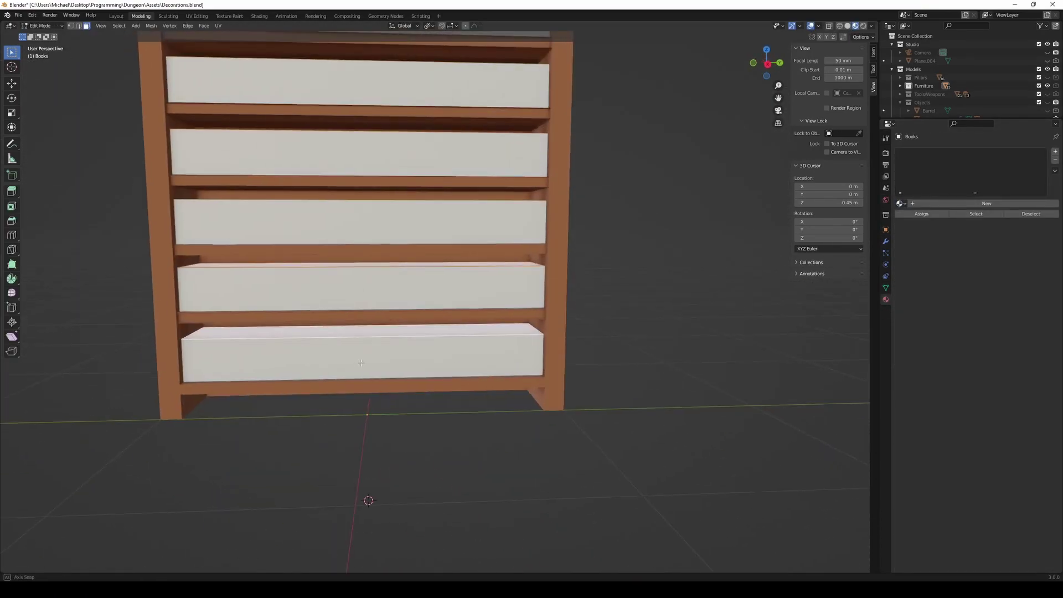
pyautogui.press('g')
pyautogui.click(373, 503)
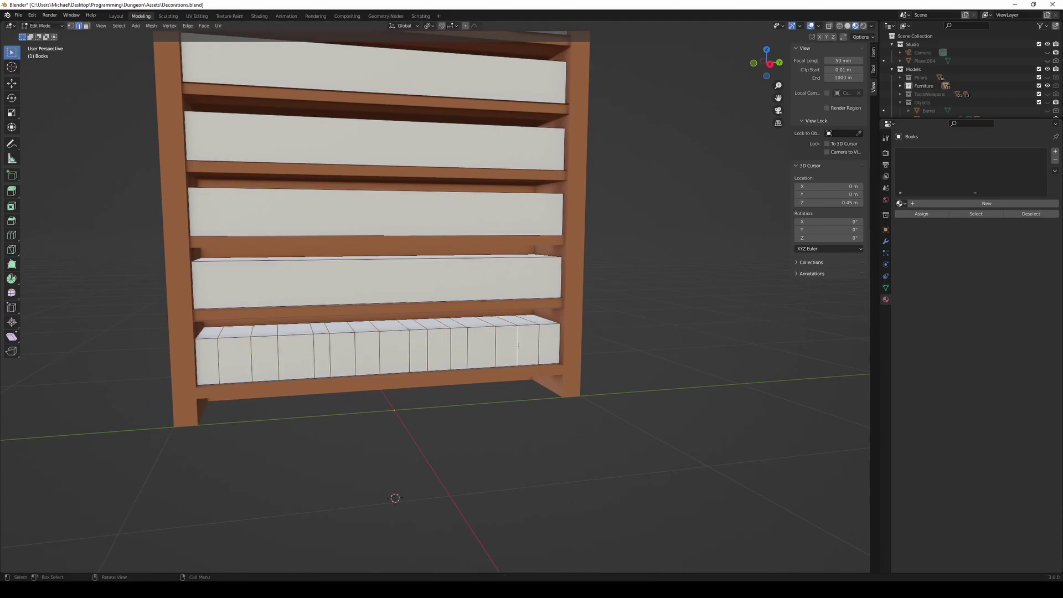
pyautogui.scroll(3, 517, 345)
pyautogui.scroll(-3, 388, 360)
# Extrude the selected book tops upward with a 0.012801 m height, then deselect them
pyautogui.press('e')
pyautogui.click(332, 376)
pyautogui.scroll(3, 298, 401)
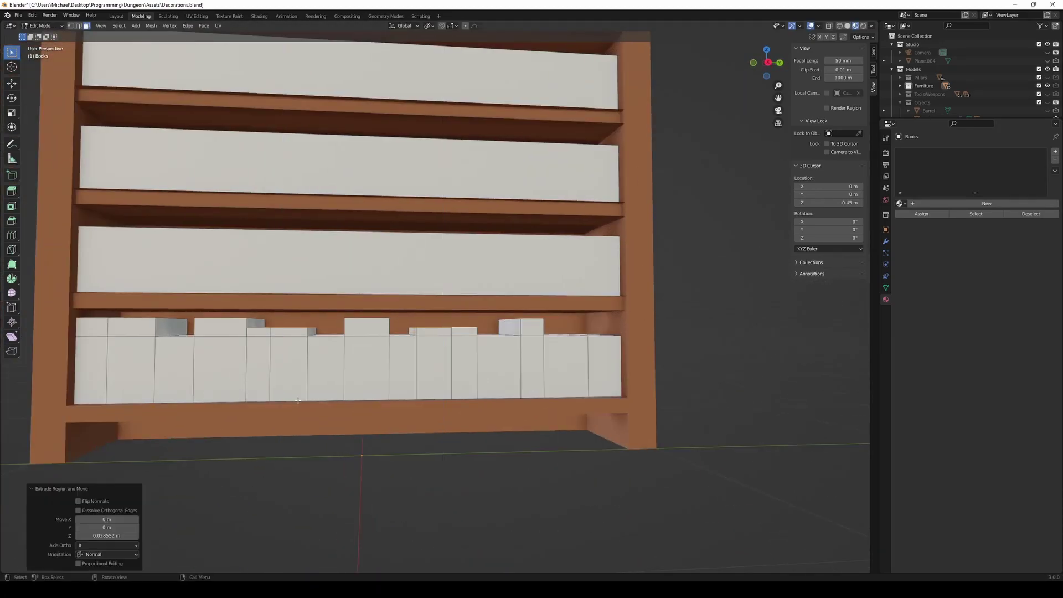
pyautogui.moveTo(298, 401); pyautogui.dragTo(388, 387, button='middle')
pyautogui.scroll(-3, 388, 388)
pyautogui.moveTo(107, 535); pyautogui.dragTo(97, 536)
pyautogui.scroll(5, 457, 459)
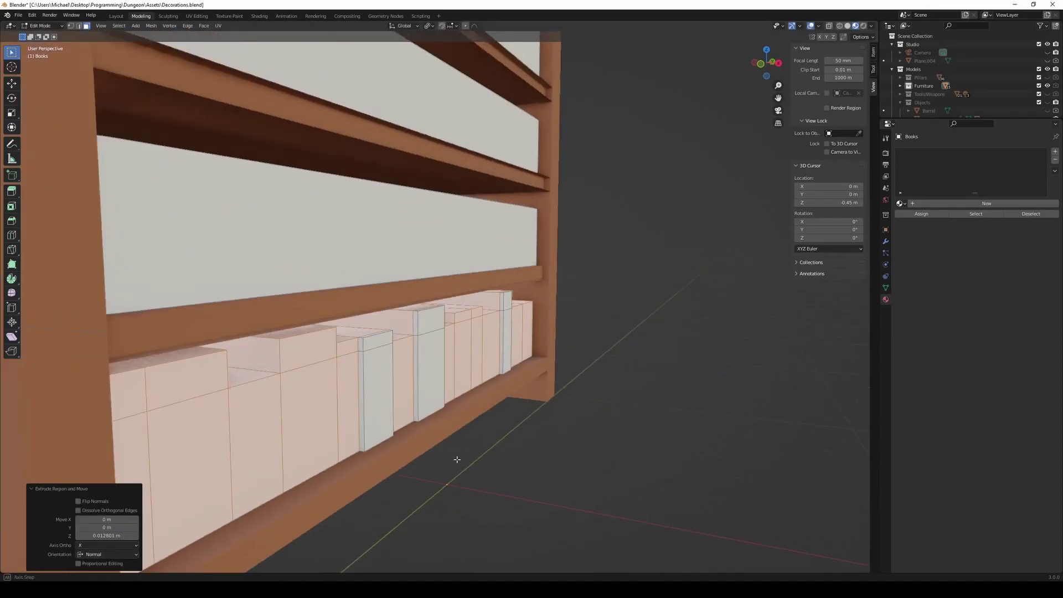
pyautogui.click(457, 459)
pyautogui.moveTo(457, 460); pyautogui.dragTo(332, 332, button='middle')
pyautogui.scroll(-3, 333, 332)
pyautogui.scroll(2, 222, 249)
pyautogui.moveTo(222, 249)
pyautogui.mouseDown(button='middle')
pyautogui.moveTo(208, 229)
pyautogui.moveTo(554, 422)
pyautogui.moveTo(333, 333)
pyautogui.moveTo(232, 321)
pyautogui.moveTo(446, 404)
pyautogui.moveTo(360, 299)
pyautogui.moveTo(457, 367)
pyautogui.mouseUp(button='middle')
# Randomly select scattered book faces, then clear the selection and switch to vertex select
pyautogui.press('F3')
pyautogui.scroll(-3, 553, 422)
pyautogui.hotkey('alt', 'a')
pyautogui.scroll(3, 231, 321)
pyautogui.press('1')
pyautogui.scroll(3, 446, 405)
pyautogui.scroll(-3, 446, 404)
pyautogui.scroll(4, 360, 299)
pyautogui.scroll(-4, 554, 332)
pyautogui.moveTo(543, 405); pyautogui.dragTo(564, 268, button='middle')
pyautogui.scroll(-3, 554, 332)
pyautogui.scroll(3, 564, 268)
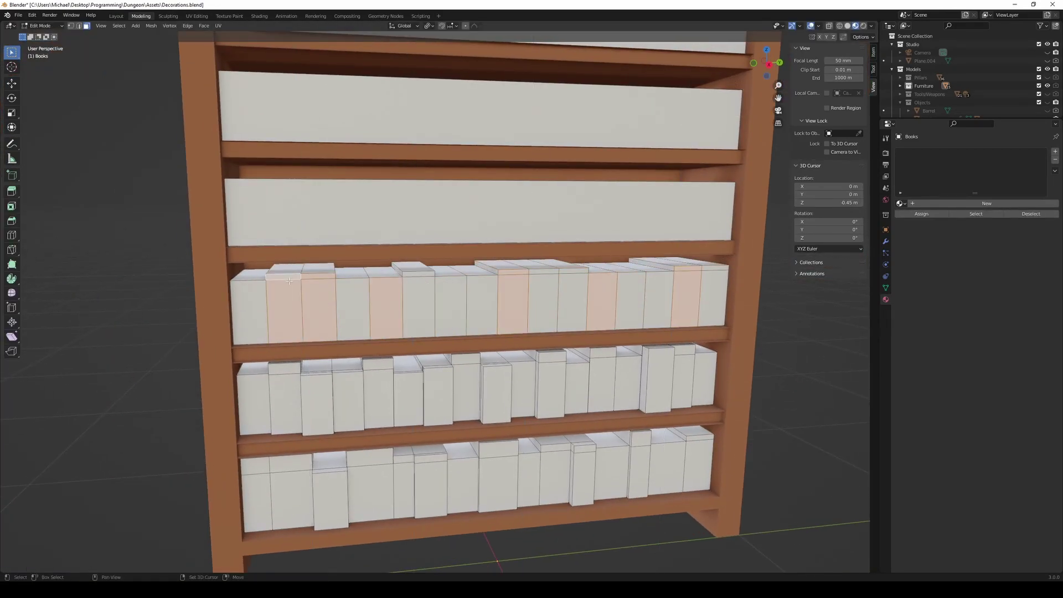
pyautogui.scroll(3, 289, 280)
# Extrude the selected top-row book faces upward and return to Object Mode
pyautogui.moveTo(289, 280); pyautogui.dragTo(166, 139, button='middle')
pyautogui.press('e')
pyautogui.click(94, 33)
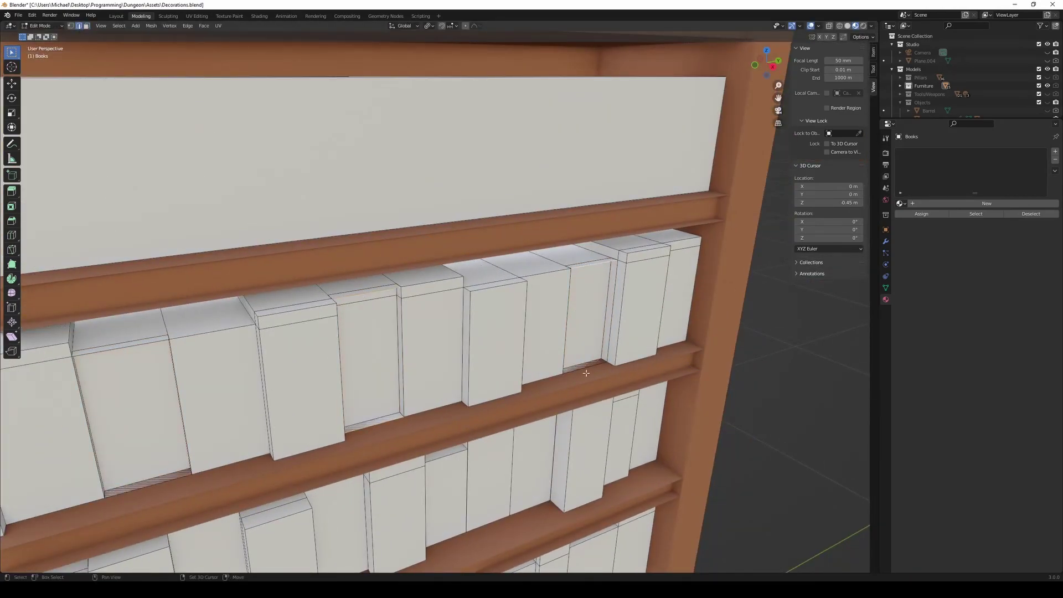
pyautogui.moveTo(586, 372)
pyautogui.mouseDown(button='middle')
pyautogui.moveTo(467, 275)
pyautogui.moveTo(526, 233)
pyautogui.moveTo(650, 210)
pyautogui.moveTo(302, 334)
pyautogui.moveTo(634, 291)
pyautogui.mouseUp(button='middle')
pyautogui.press('Tab')
# Isolate the mesh in local view and split the next shelf block with 15 loop cuts
pyautogui.click(468, 259)
pyautogui.press('Tab')
pyautogui.press('KP_Divide')
pyautogui.scroll(-3, 468, 313)
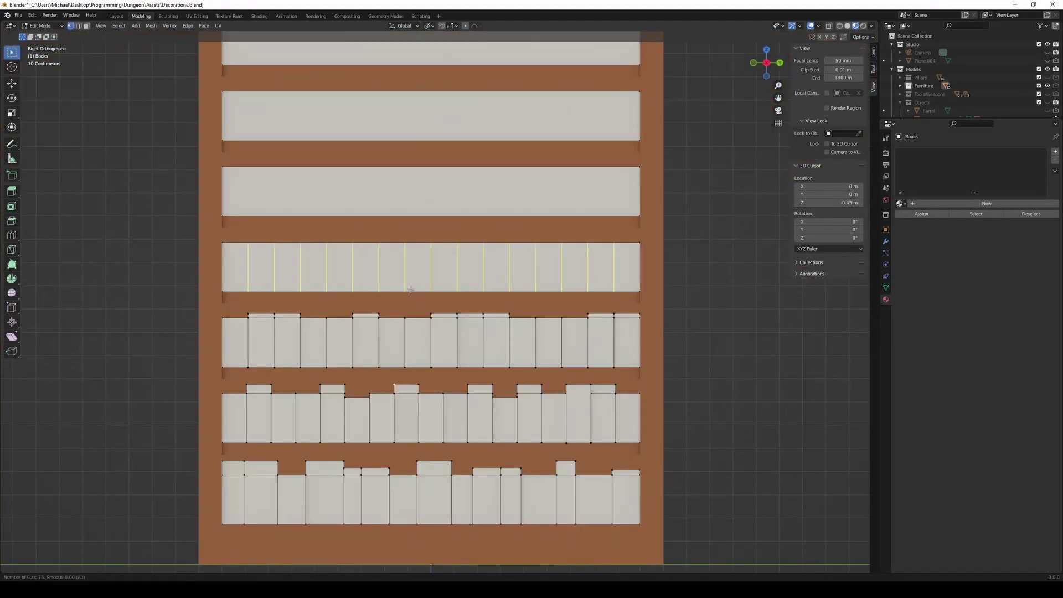
pyautogui.click(410, 289)
pyautogui.moveTo(411, 290); pyautogui.dragTo(198, 327, button='middle')
pyautogui.click(658, 314)
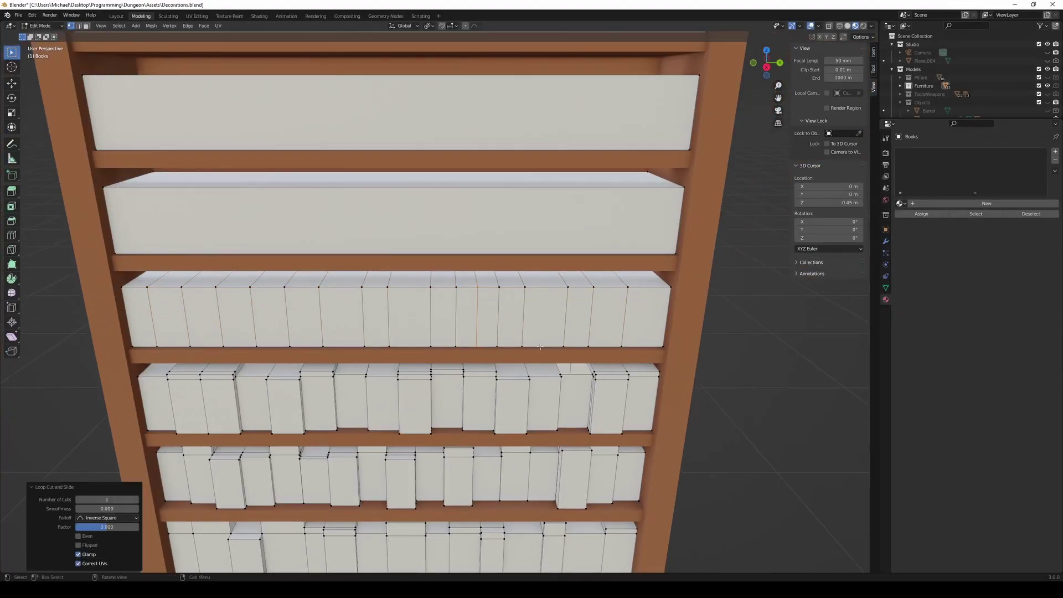
pyautogui.moveTo(659, 314)
pyautogui.mouseDown(button='middle')
pyautogui.moveTo(645, 343)
pyautogui.moveTo(469, 297)
pyautogui.mouseUp(button='middle')
pyautogui.scroll(3, 470, 297)
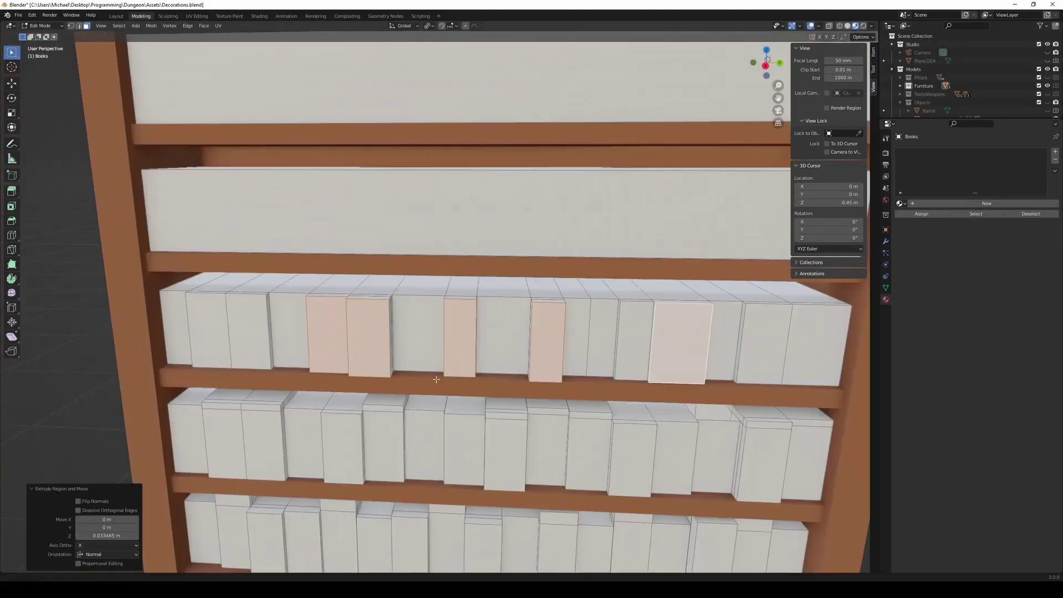
# Split the third shelf row into books with 13 loop cuts
pyautogui.moveTo(565, 432)
pyautogui.mouseDown(button='middle')
pyautogui.moveTo(440, 274)
pyautogui.moveTo(241, 323)
pyautogui.mouseUp(button='middle')
pyautogui.scroll(-3, 440, 274)
pyautogui.press('KP_3')
pyautogui.hotkey('ctrl', 'r')
pyautogui.click(242, 323)
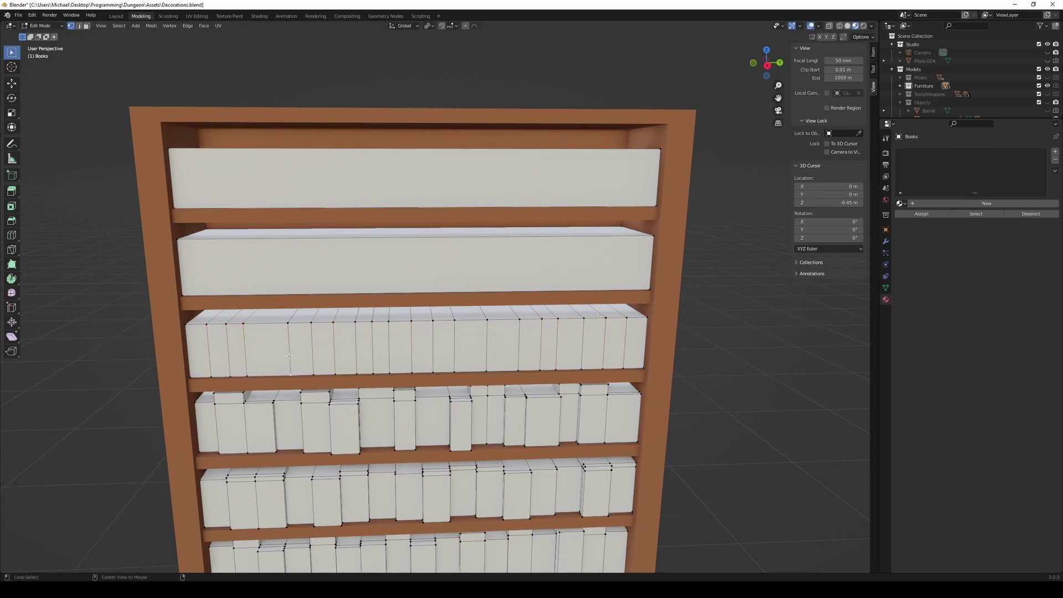
# Switch to face select and select the third row's face loop
pyautogui.moveTo(289, 355)
pyautogui.mouseDown(button='middle')
pyautogui.moveTo(428, 339)
pyautogui.moveTo(394, 296)
pyautogui.moveTo(716, 364)
pyautogui.mouseUp(button='middle')
pyautogui.press('3')
pyautogui.keyDown('alt'); pyautogui.click(333, 349); pyautogui.keyUp('alt')
pyautogui.scroll(2, 428, 339)
pyautogui.scroll(-3, 429, 340)
# Split the second shelf into books with 19 loop cuts
pyautogui.press('KP_3')
pyautogui.scroll(3, 394, 296)
pyautogui.hotkey('ctrl', 'r')
pyautogui.click(717, 364)
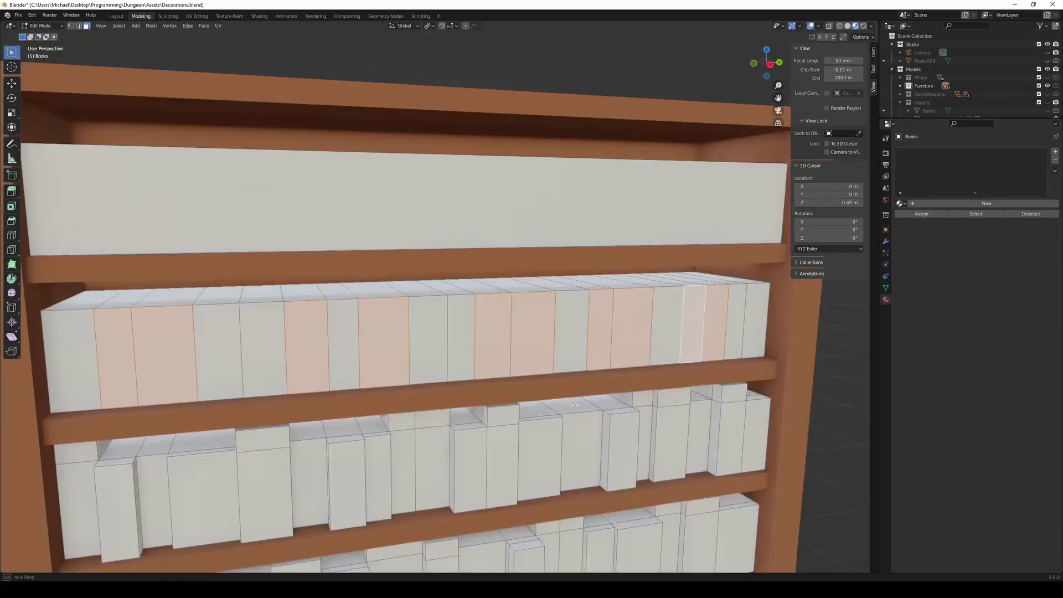
# Extrude the selected book faces to give the shelf uneven heights
pyautogui.moveTo(90, 33)
pyautogui.mouseDown(button='middle')
pyautogui.moveTo(586, 395)
pyautogui.moveTo(609, 332)
pyautogui.moveTo(644, 294)
pyautogui.moveTo(550, 453)
pyautogui.moveTo(452, 287)
pyautogui.mouseUp(button='middle')
pyautogui.press('e')
pyautogui.click(586, 395)
pyautogui.scroll(2, 610, 333)
pyautogui.scroll(2, 550, 453)
pyautogui.scroll(2, 550, 453)
pyautogui.scroll(-3, 550, 453)
# Finish adjusting the top shelf and give the books a Red material
pyautogui.press('2')
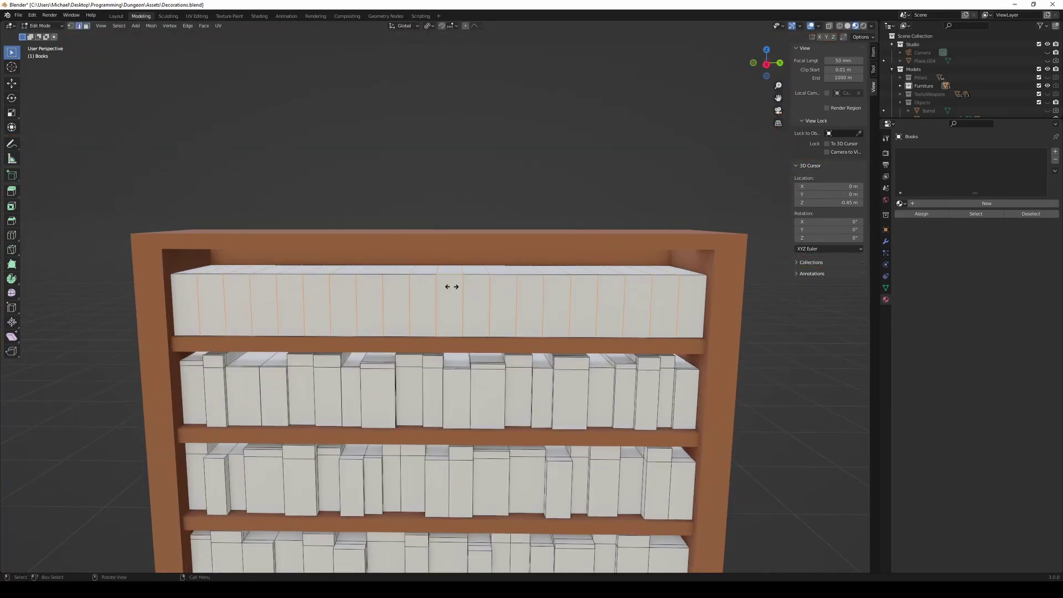
pyautogui.click(278, 308)
pyautogui.press('3')
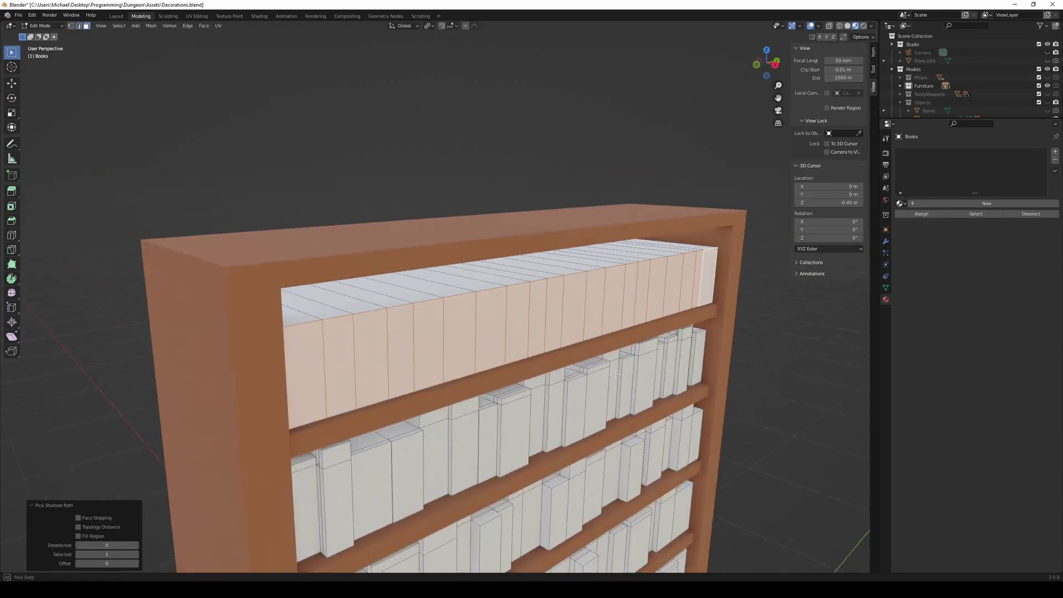
pyautogui.moveTo(278, 309)
pyautogui.mouseDown(button='middle')
pyautogui.moveTo(333, 277)
pyautogui.moveTo(413, 315)
pyautogui.moveTo(426, 301)
pyautogui.mouseUp(button='middle')
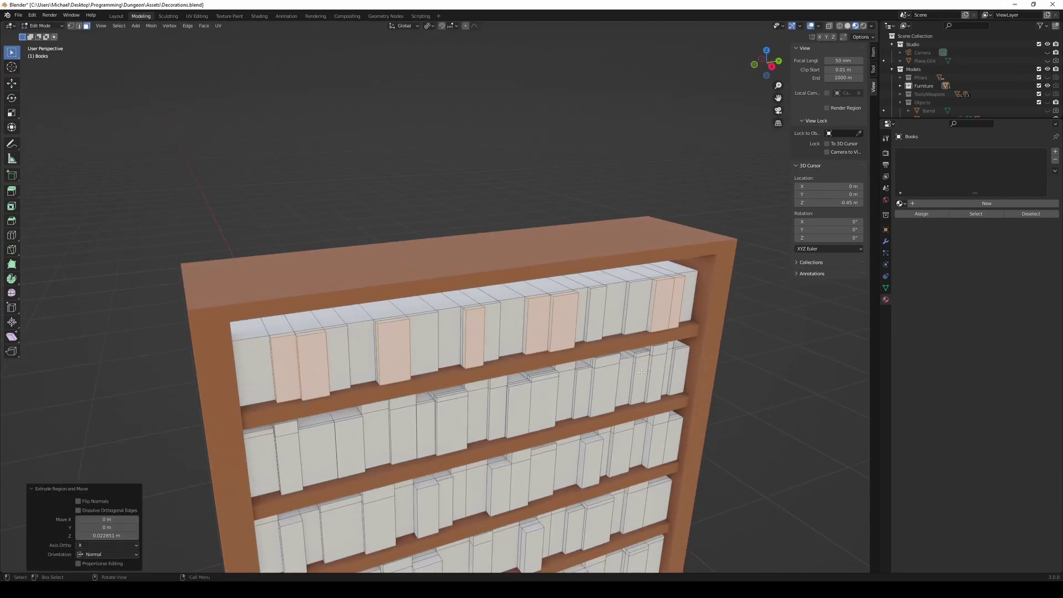
pyautogui.moveTo(660, 292); pyautogui.dragTo(619, 417, button='middle')
pyautogui.scroll(-3, 620, 409)
pyautogui.click(1055, 152)
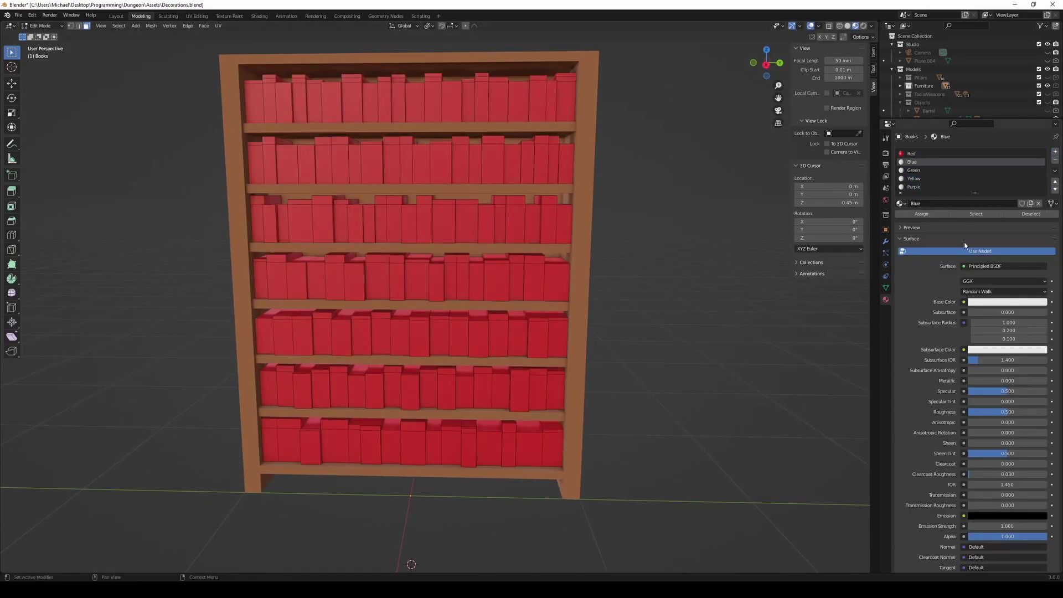
# Assign the Blue material to a randomly selected batch of the books
pyautogui.click(913, 187)
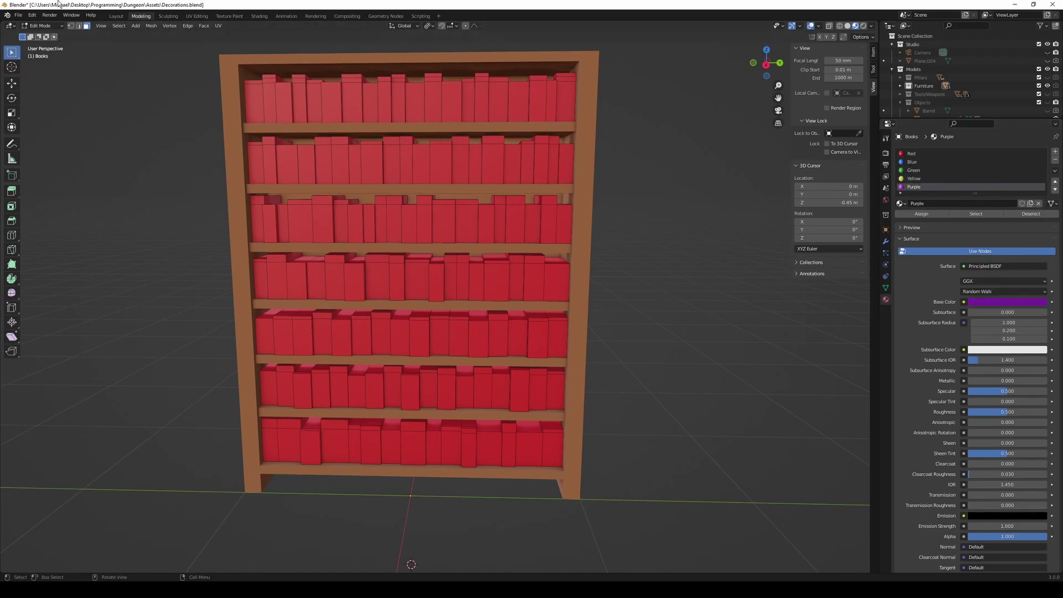
pyautogui.write('se')
pyautogui.click(321, 147)
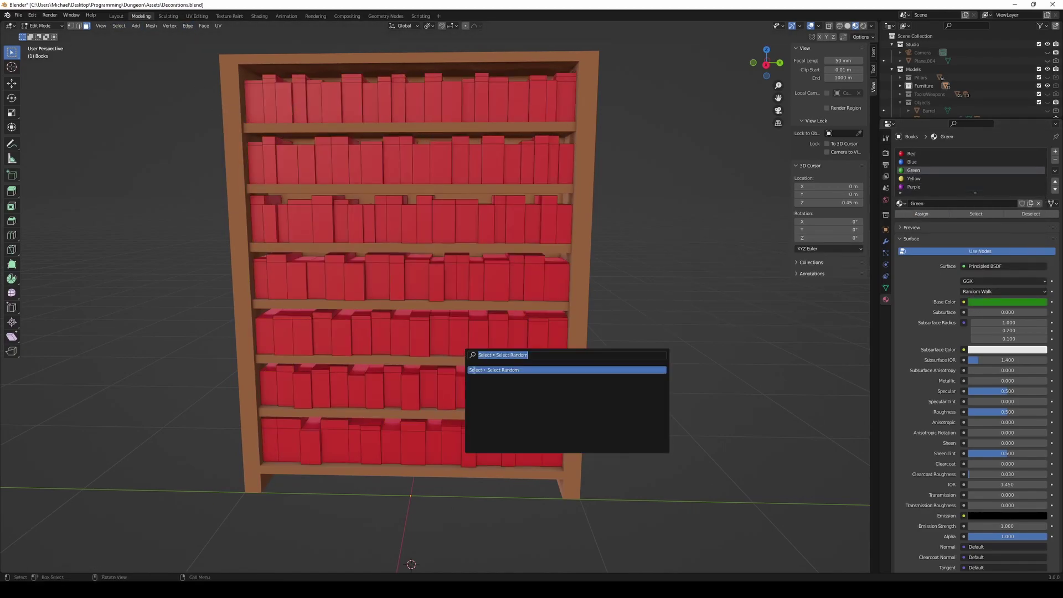
pyautogui.click(475, 370)
pyautogui.click(901, 216)
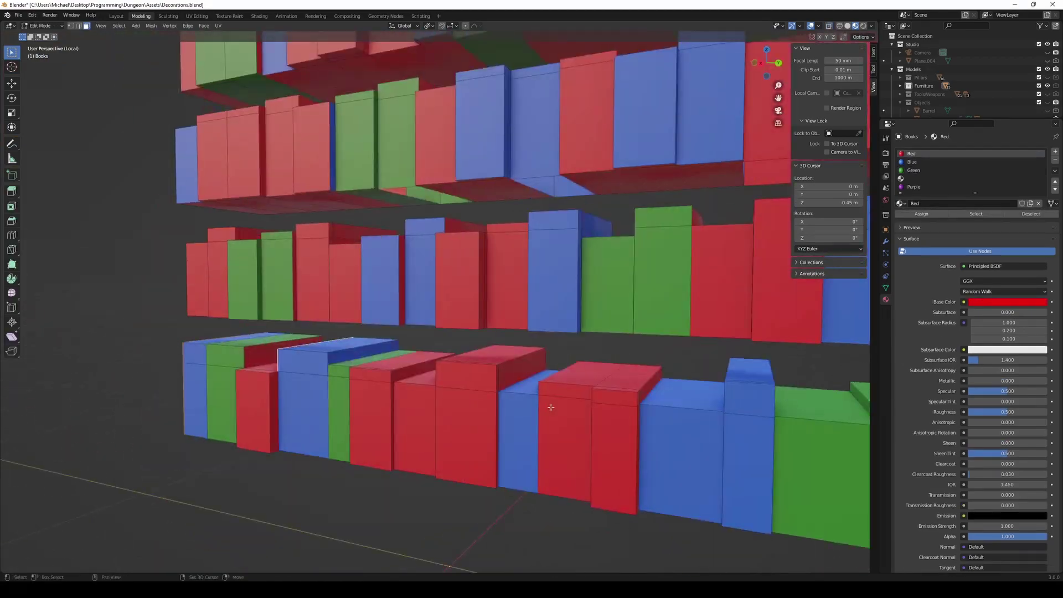
# Recolour individually picked red and blue book faces with the Green material slot
pyautogui.moveTo(551, 407)
pyautogui.mouseDown(button='middle')
pyautogui.moveTo(379, 222)
pyautogui.moveTo(482, 294)
pyautogui.moveTo(502, 247)
pyautogui.moveTo(647, 354)
pyautogui.mouseUp(button='middle')
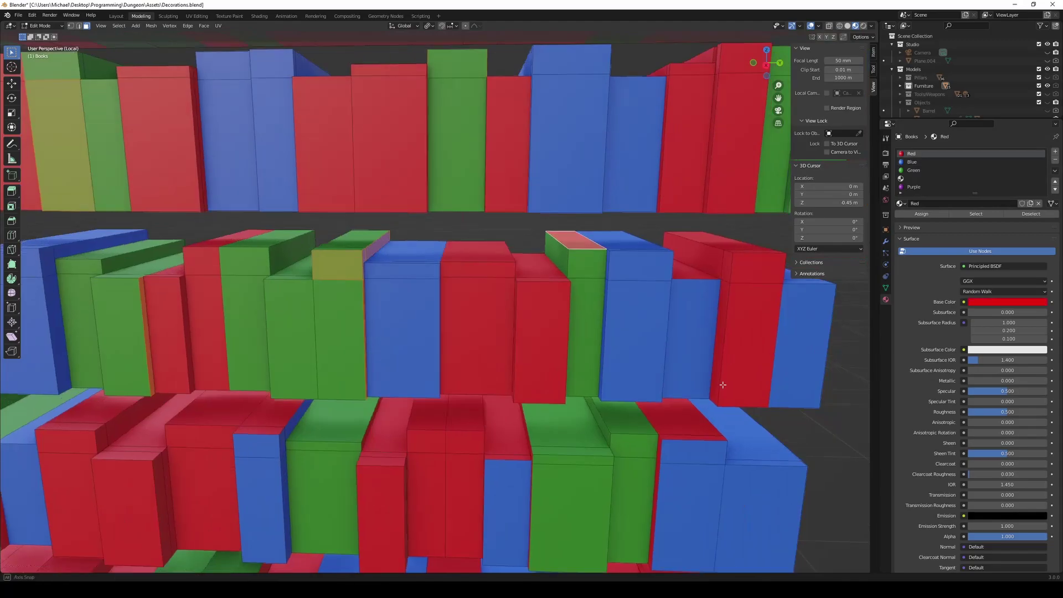
pyautogui.moveTo(647, 355)
pyautogui.mouseDown(button='middle')
pyautogui.moveTo(412, 422)
pyautogui.moveTo(323, 281)
pyautogui.moveTo(641, 183)
pyautogui.mouseUp(button='middle')
pyautogui.scroll(-5, 323, 282)
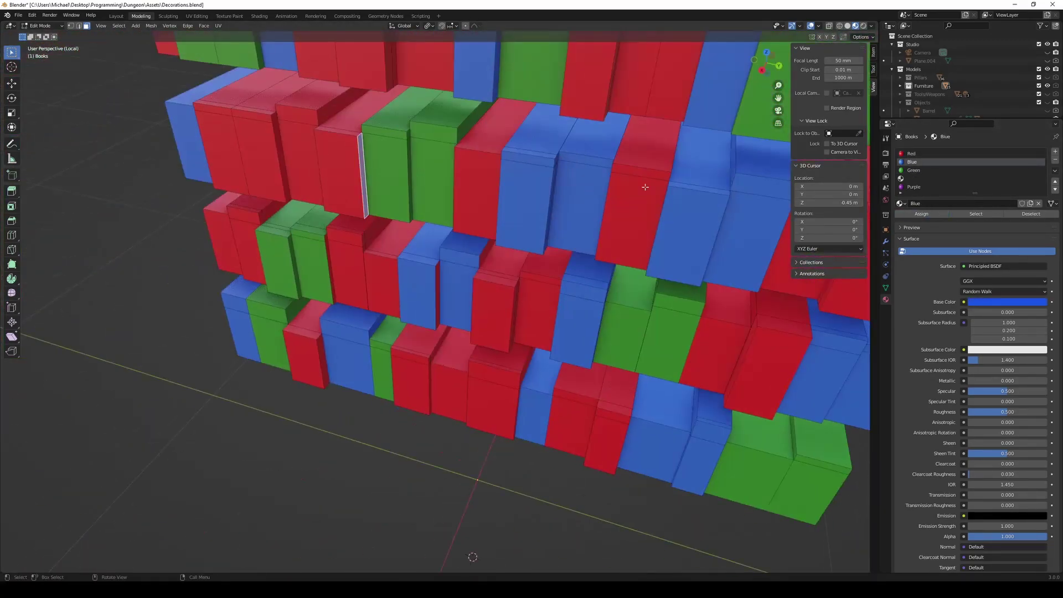
pyautogui.scroll(4, 640, 183)
pyautogui.click(543, 277)
pyautogui.moveTo(543, 277)
pyautogui.mouseDown(button='middle')
pyautogui.moveTo(548, 267)
pyautogui.moveTo(636, 281)
pyautogui.moveTo(536, 215)
pyautogui.mouseUp(button='middle')
pyautogui.click(547, 268)
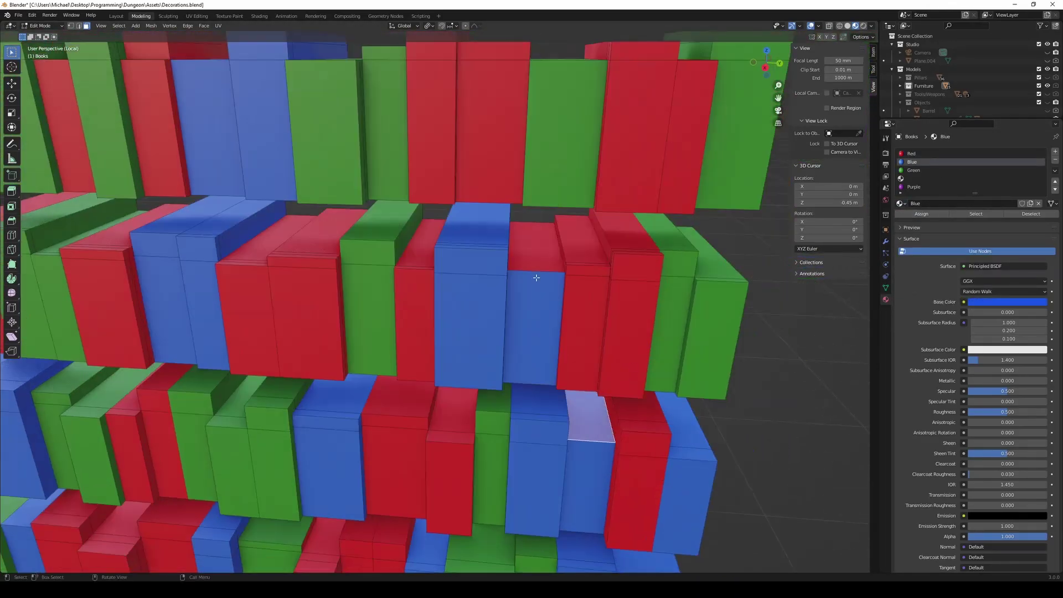
pyautogui.moveTo(421, 311)
pyautogui.mouseDown(button='middle')
pyautogui.moveTo(451, 321)
pyautogui.moveTo(388, 332)
pyautogui.mouseUp(button='middle')
pyautogui.click(388, 332)
pyautogui.click(918, 213)
pyautogui.moveTo(610, 249); pyautogui.dragTo(222, 111, button='middle')
# Leave Local View in Object Mode and switch into Edit Mode on the Books mesh
pyautogui.press('Tab')
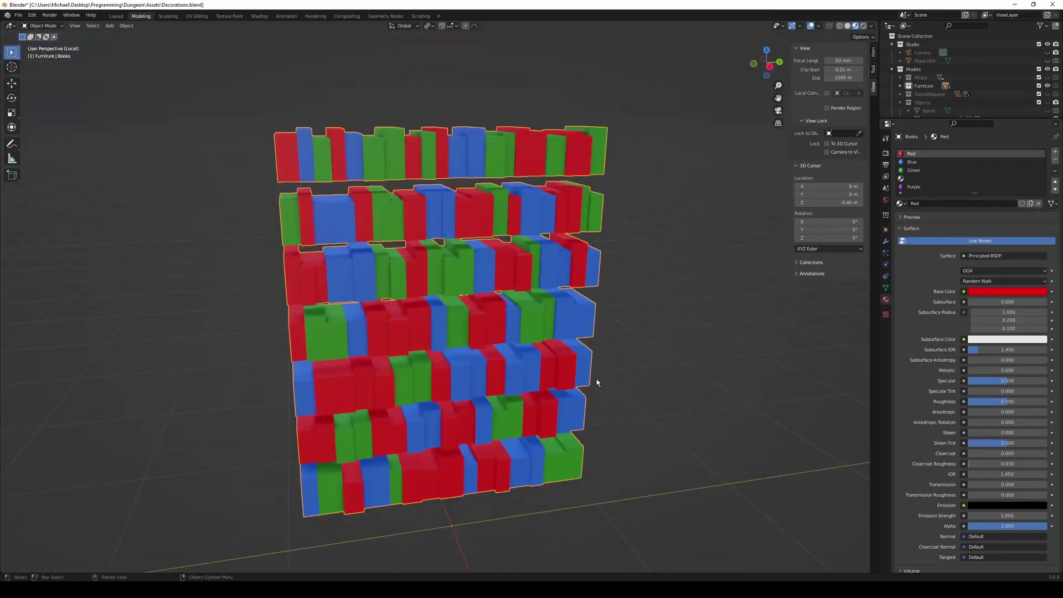
pyautogui.press('KP_Divide')
pyautogui.moveTo(611, 378); pyautogui.dragTo(373, 378, button='middle')
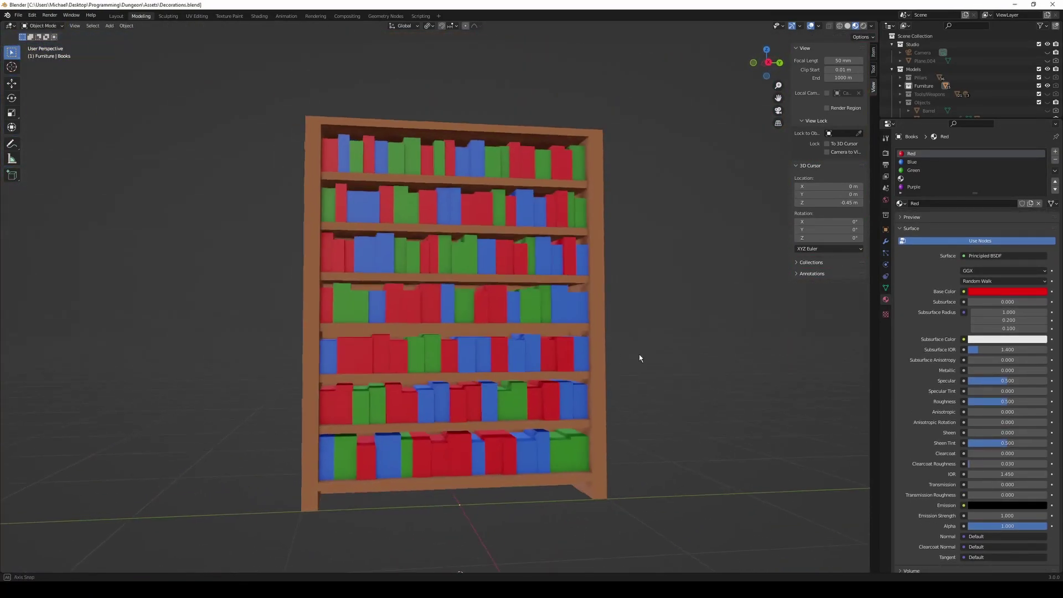
pyautogui.click(373, 378)
pyautogui.press('Tab')
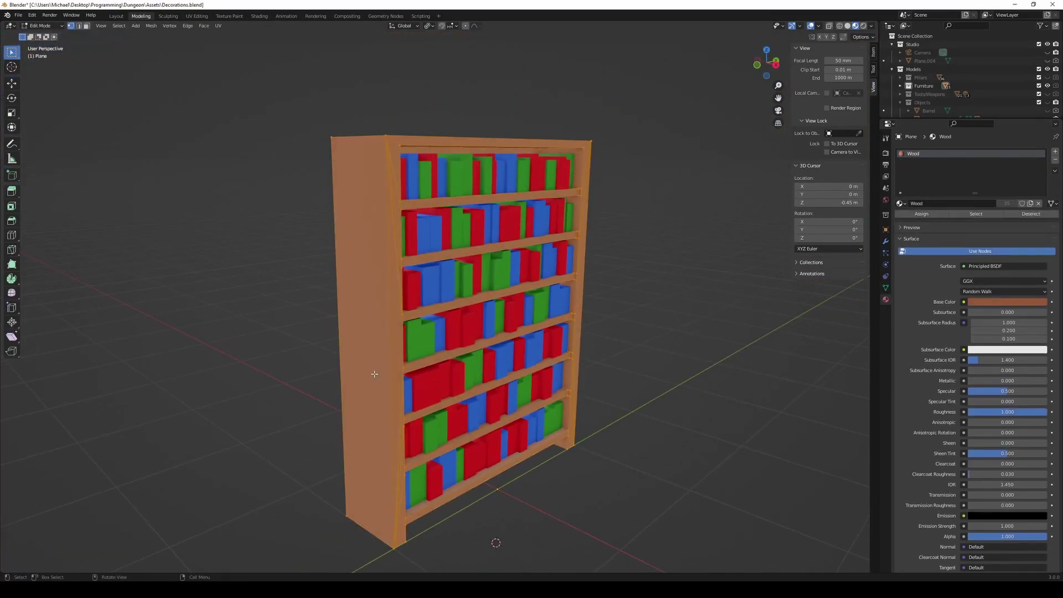
pyautogui.press('Tab')
pyautogui.click(471, 392)
pyautogui.press('Tab')
# Orbit to a front view of the bookshelf, ending in Edit Mode on Books
pyautogui.scroll(5, 469, 302)
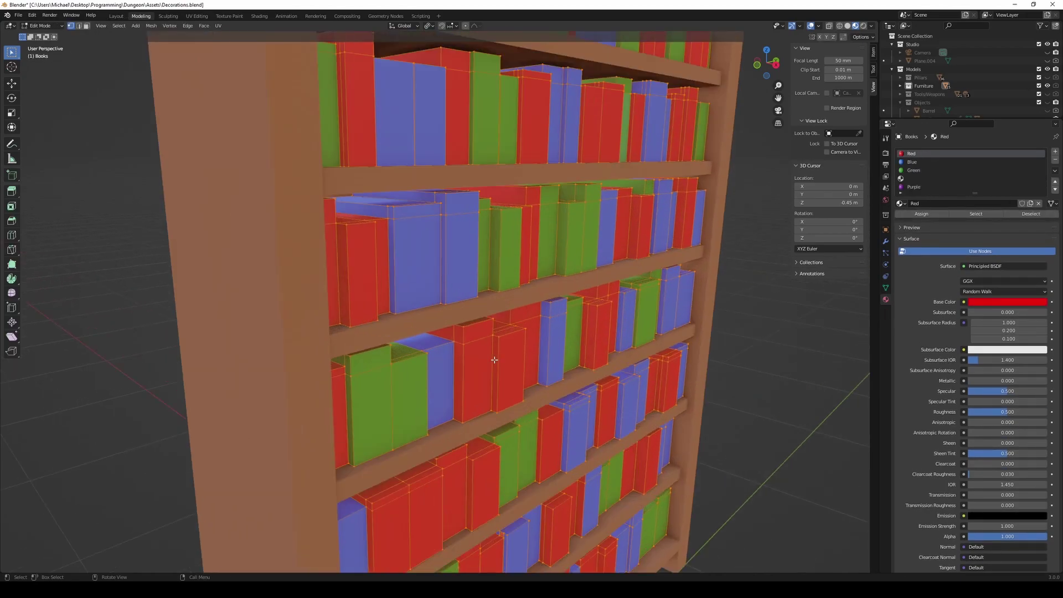
pyautogui.moveTo(482, 308); pyautogui.dragTo(369, 302, button='middle')
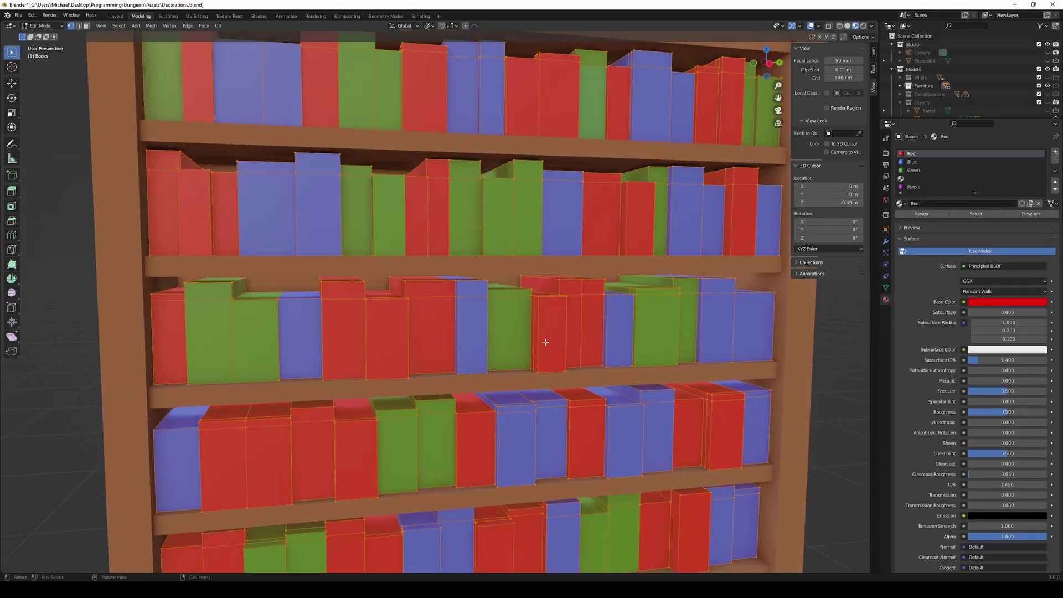
pyautogui.scroll(-8, 593, 349)
pyautogui.press('Tab')
pyautogui.moveTo(664, 282)
pyautogui.mouseDown(button='middle')
pyautogui.moveTo(434, 350)
pyautogui.moveTo(440, 337)
pyautogui.moveTo(420, 338)
pyautogui.moveTo(388, 166)
pyautogui.mouseUp(button='middle')
pyautogui.scroll(5, 438, 338)
pyautogui.scroll(-5, 439, 336)
pyautogui.press('Tab')
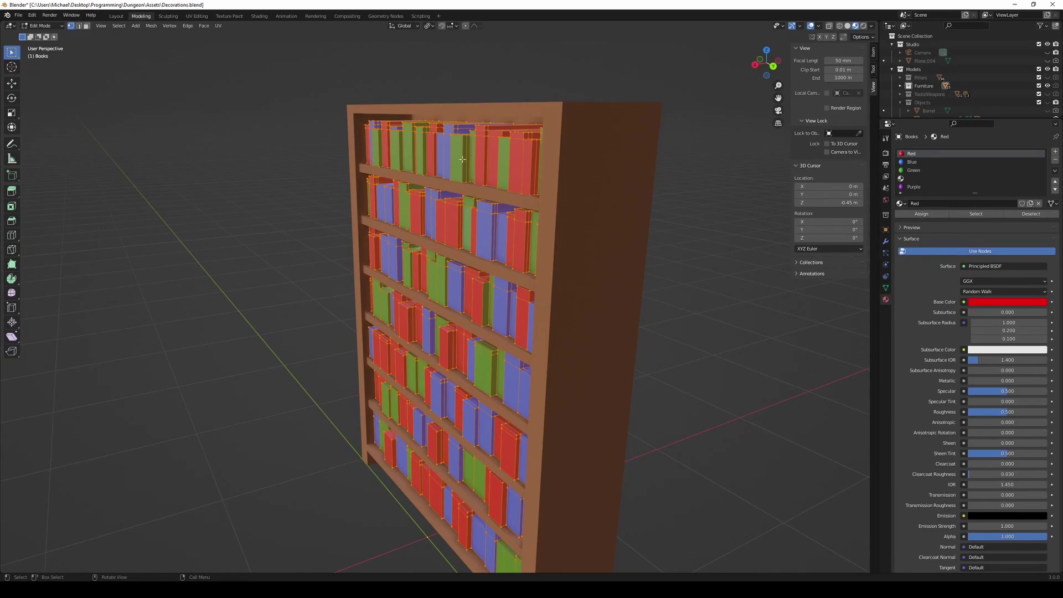
pyautogui.press('Tab')
pyautogui.moveTo(397, 321)
pyautogui.mouseDown(button='middle')
pyautogui.moveTo(451, 309)
pyautogui.moveTo(371, 321)
pyautogui.moveTo(394, 298)
pyautogui.moveTo(407, 334)
pyautogui.mouseUp(button='middle')
pyautogui.press('Tab')
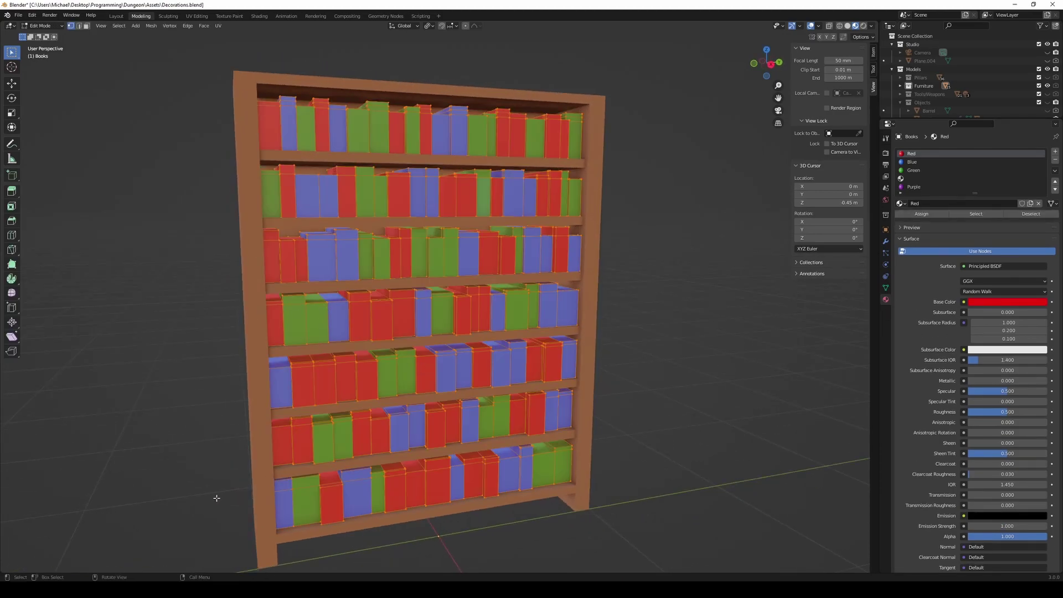
# Enable the Statistics overlay in the viewport
pyautogui.click(873, 26)
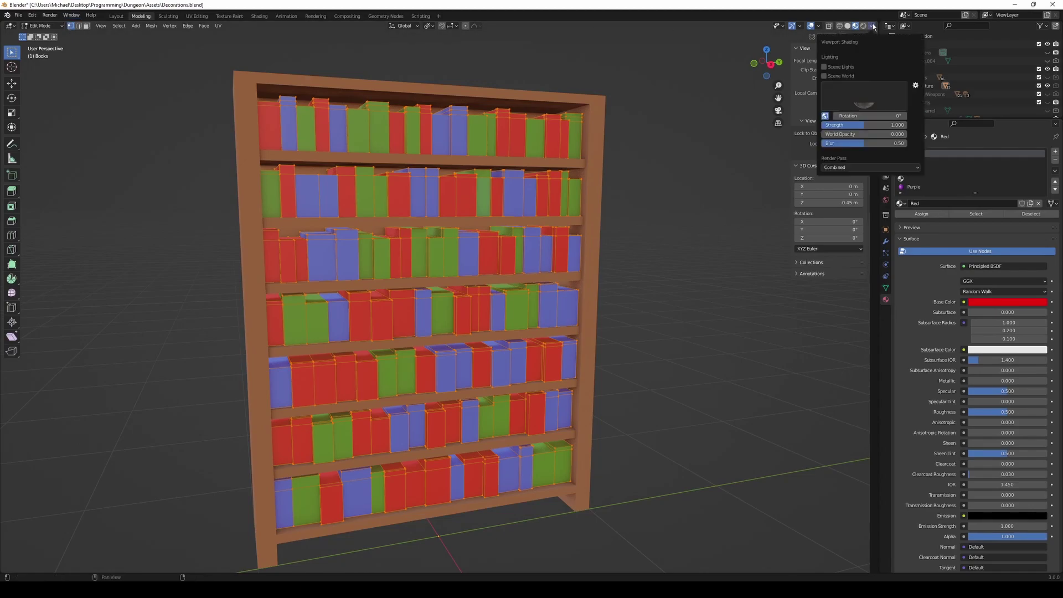
pyautogui.click(823, 26)
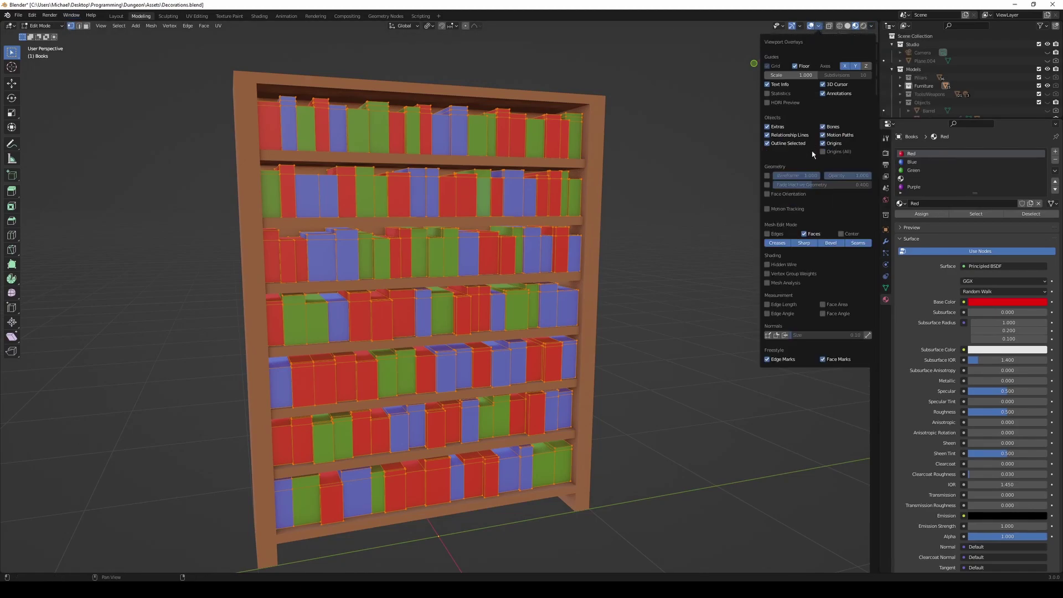
pyautogui.click(775, 95)
pyautogui.press('n')
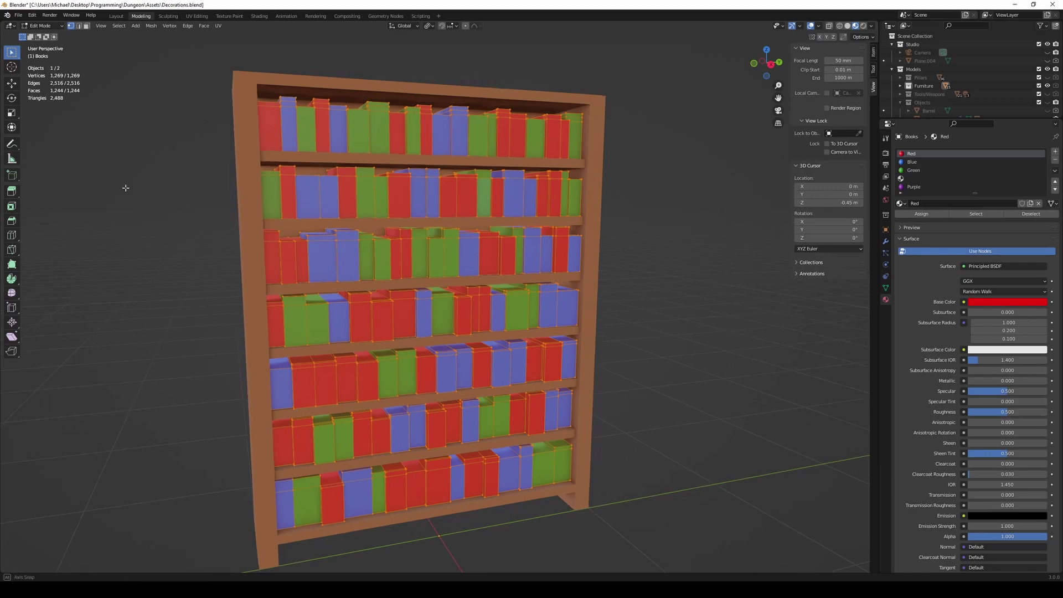
# Reselect all book faces and isolate the Books mesh in Local View
pyautogui.moveTo(124, 185); pyautogui.dragTo(145, 195, button='middle')
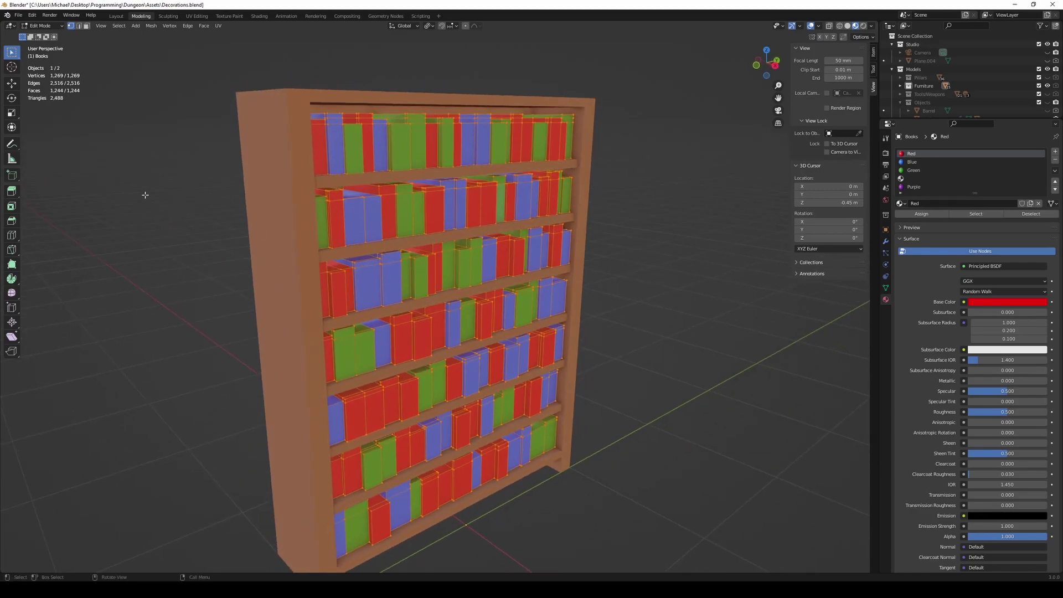
pyautogui.hotkey('alt', 'a')
pyautogui.press('a')
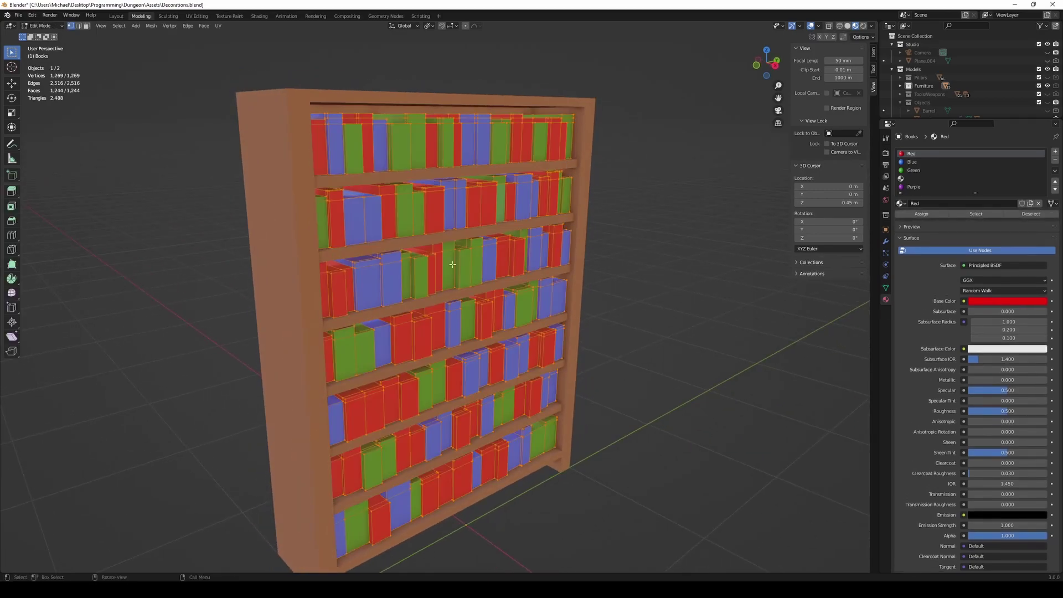
pyautogui.scroll(3, 487, 288)
pyautogui.moveTo(487, 288)
pyautogui.mouseDown(button='middle')
pyautogui.moveTo(480, 279)
pyautogui.moveTo(367, 304)
pyautogui.moveTo(393, 299)
pyautogui.moveTo(399, 284)
pyautogui.mouseUp(button='middle')
pyautogui.press('KP_Divide')
# Run Merge by Distance on the Books mesh, removing 0 vertices
pyautogui.press('F3')
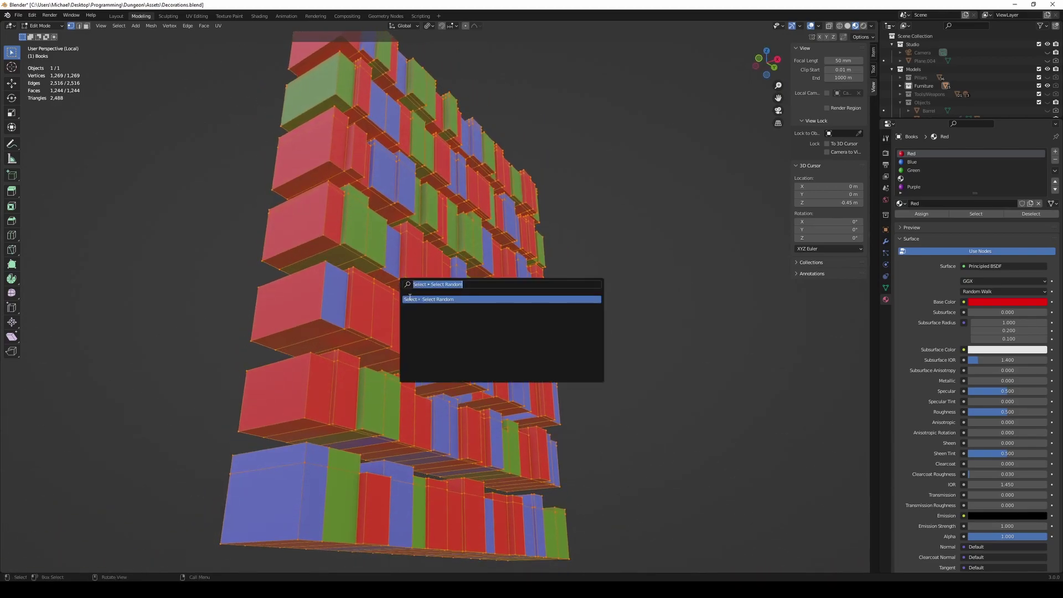
pyautogui.write('merge')
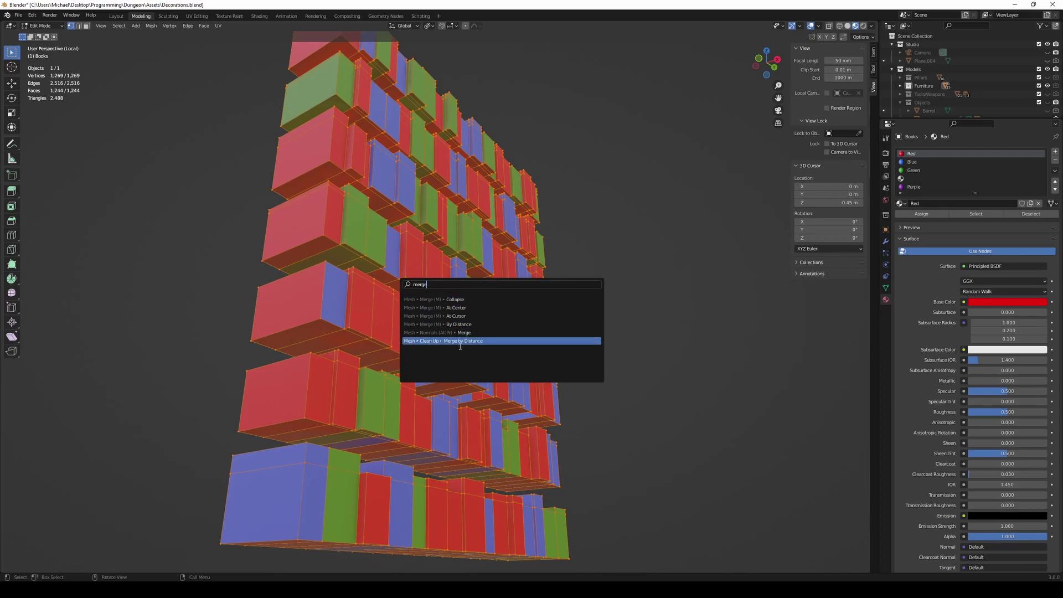
pyautogui.click(460, 346)
# Return to Object Mode and leave Local View to show the whole bookcase
pyautogui.press('Tab')
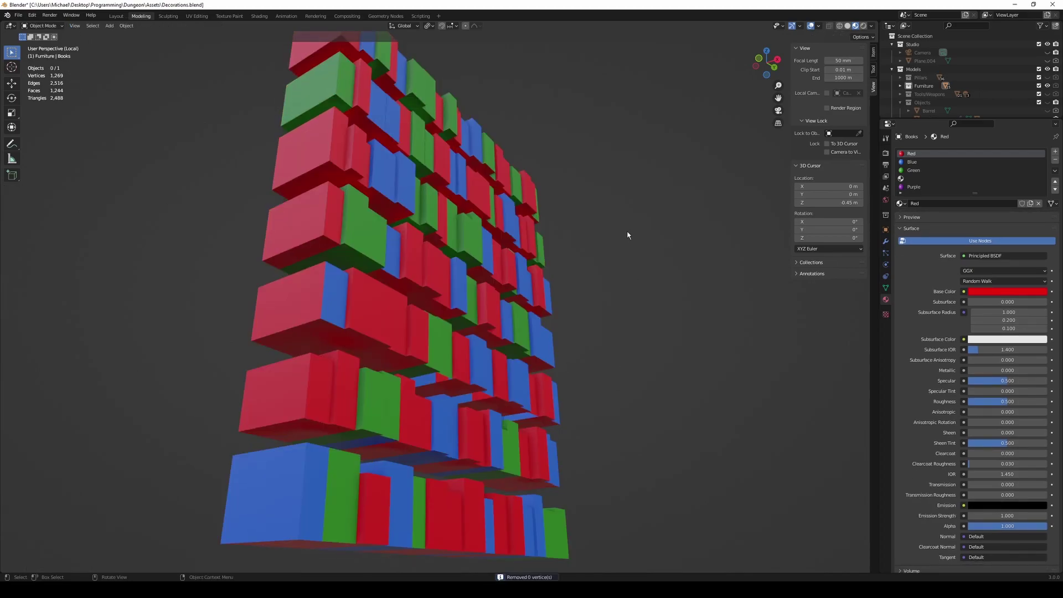
pyautogui.moveTo(629, 233)
pyautogui.mouseDown(button='middle')
pyautogui.moveTo(587, 277)
pyautogui.moveTo(264, 176)
pyautogui.moveTo(267, 51)
pyautogui.mouseUp(button='middle')
pyautogui.press('Tab')
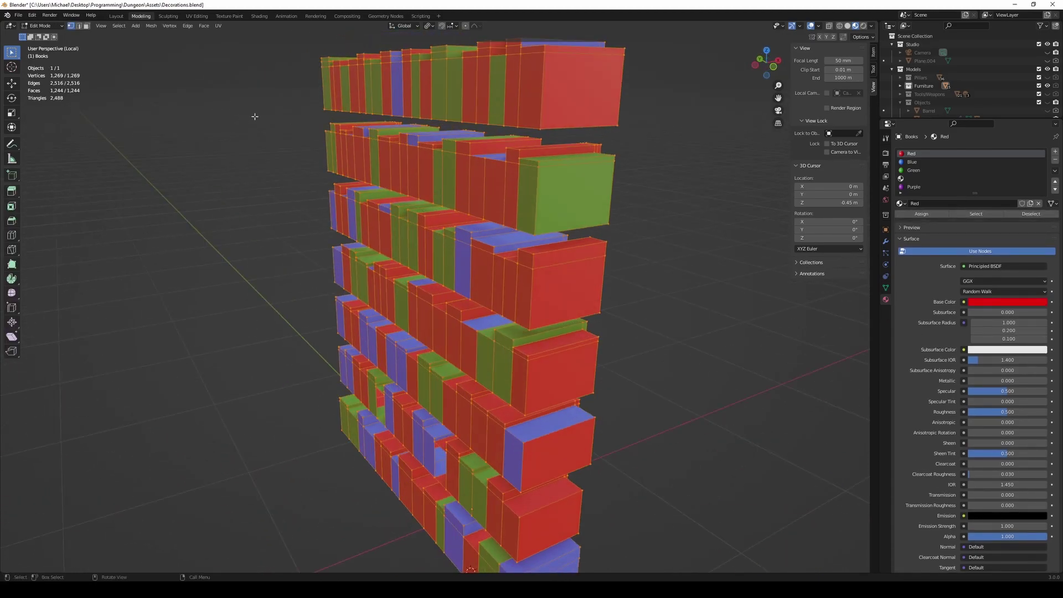
pyautogui.moveTo(754, 296); pyautogui.dragTo(739, 300, button='middle')
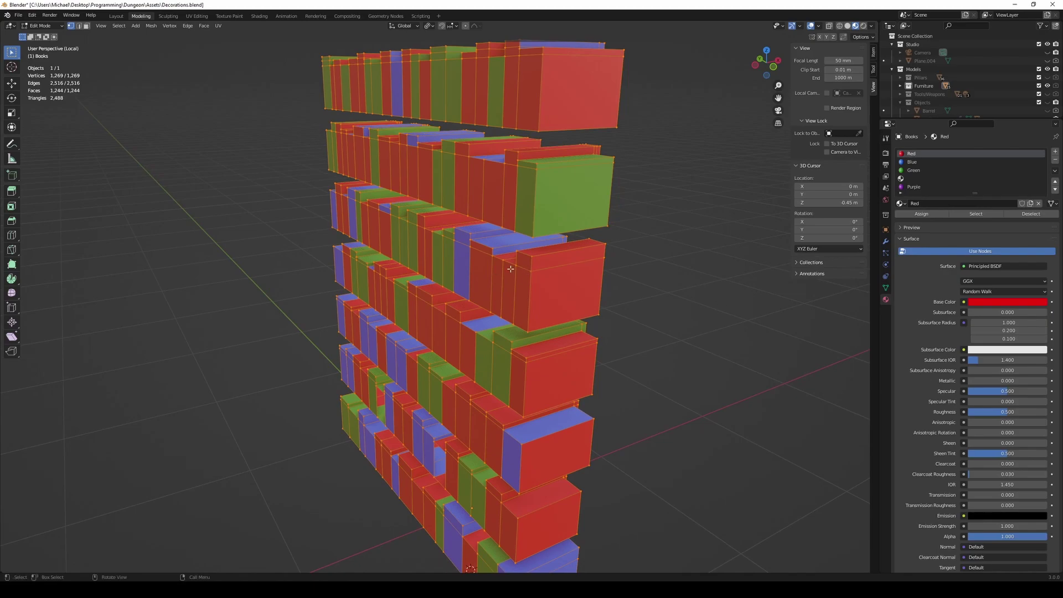
pyautogui.moveTo(510, 269); pyautogui.dragTo(519, 268, button='middle')
pyautogui.press('Tab')
pyautogui.press('KP_Divide')
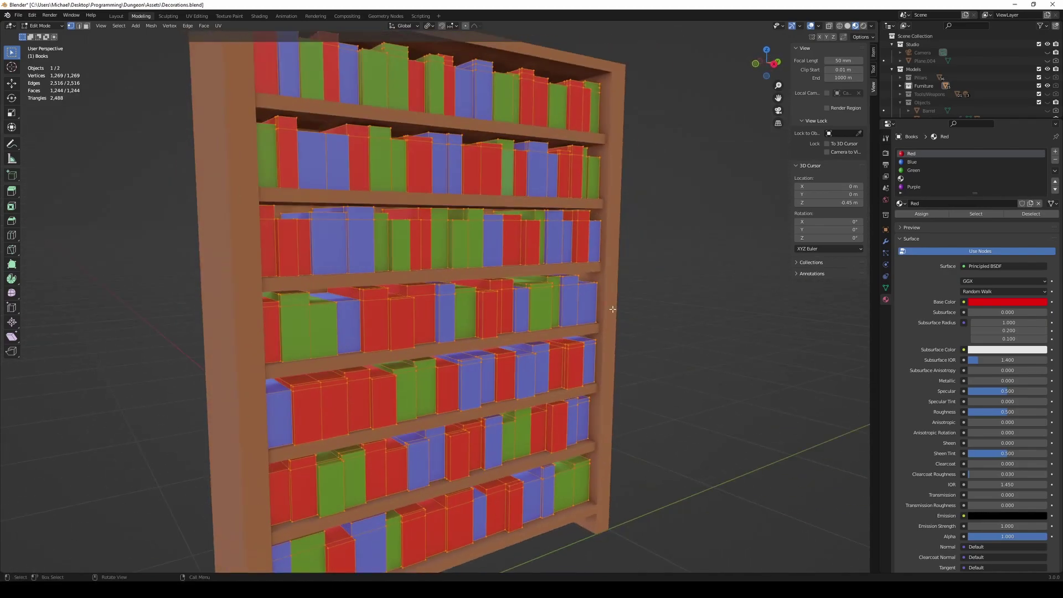
pyautogui.moveTo(664, 310)
pyautogui.mouseDown(button='middle')
pyautogui.moveTo(605, 306)
pyautogui.moveTo(609, 297)
pyautogui.mouseUp(button='middle')
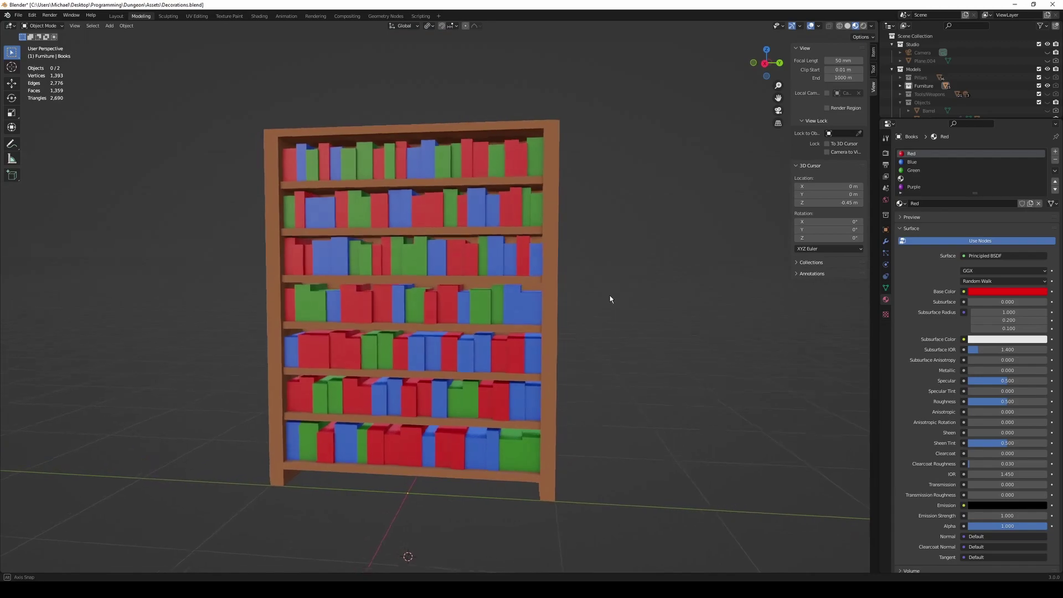
# Expand the Furniture collection in the Outliner to list Books and Chair_1 to Chair_3
pyautogui.scroll(2, 353, 201)
pyautogui.scroll(-3, 293, 213)
pyautogui.moveTo(297, 226)
pyautogui.mouseDown(button='middle')
pyautogui.moveTo(344, 207)
pyautogui.moveTo(361, 237)
pyautogui.moveTo(423, 137)
pyautogui.moveTo(469, 174)
pyautogui.moveTo(367, 147)
pyautogui.moveTo(394, 149)
pyautogui.mouseUp(button='middle')
pyautogui.scroll(-4, 394, 149)
pyautogui.scroll(2, 394, 149)
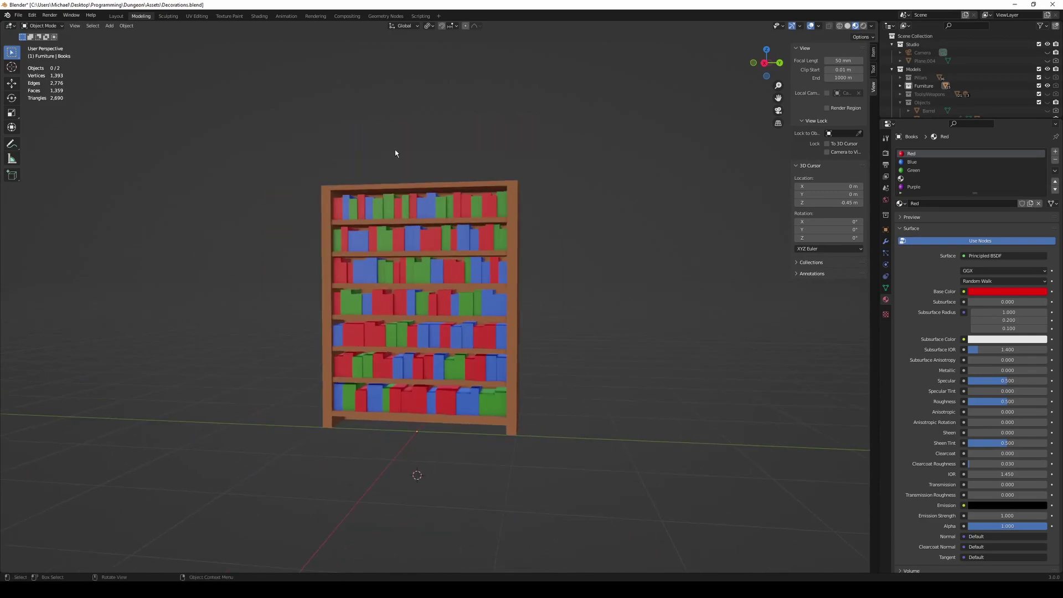
pyautogui.scroll(-1, 395, 149)
pyautogui.click(901, 86)
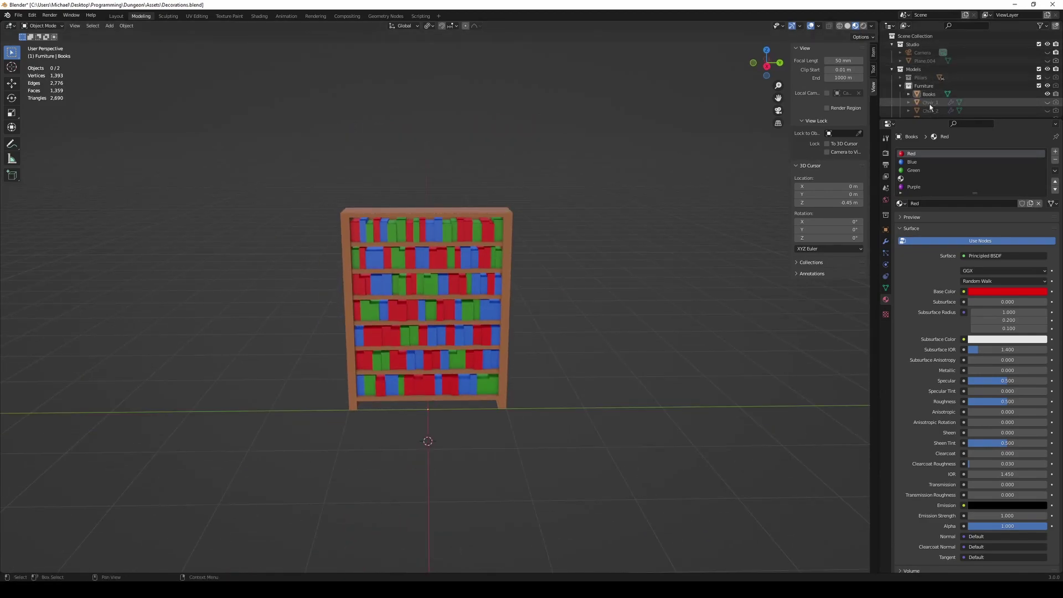
pyautogui.scroll(-4, 961, 101)
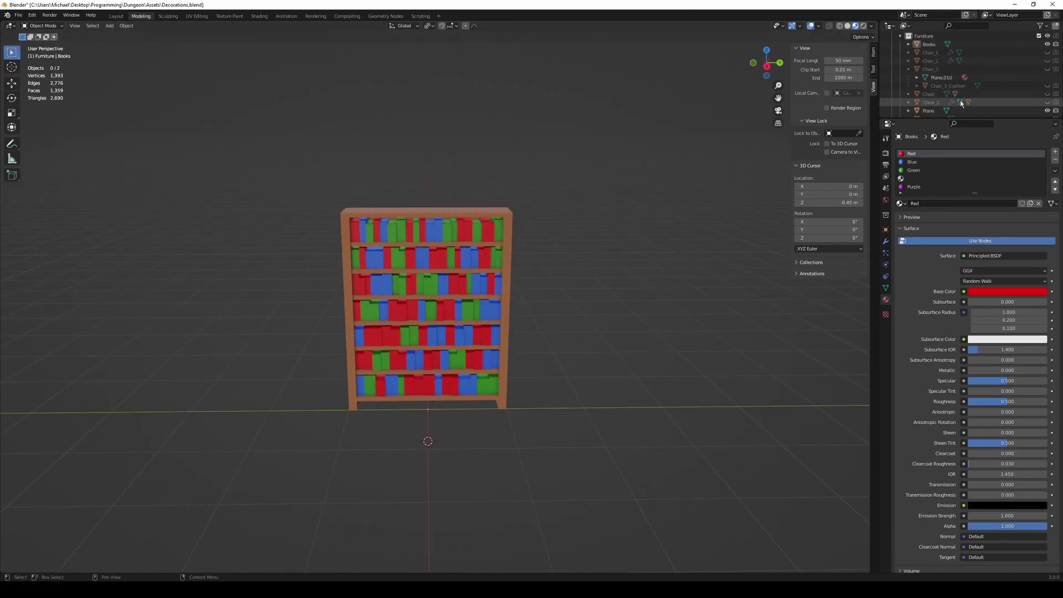
# Unhide Chair_3 and move it beside the bookshelf
pyautogui.click(1047, 69)
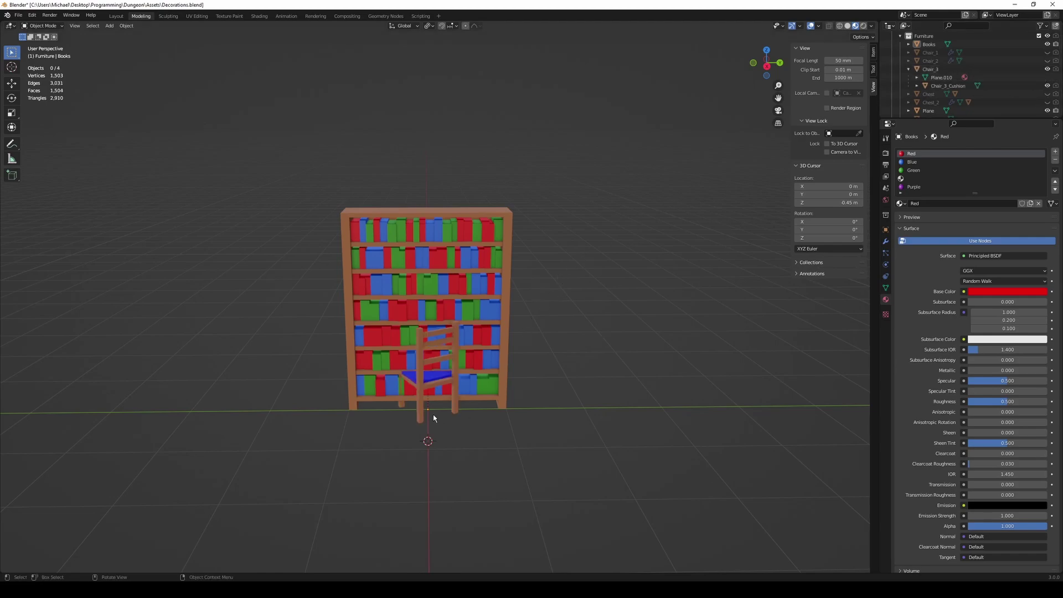
pyautogui.click(420, 388)
pyautogui.moveTo(419, 388); pyautogui.dragTo(460, 393, button='middle')
pyautogui.press('g')
pyautogui.click(576, 404)
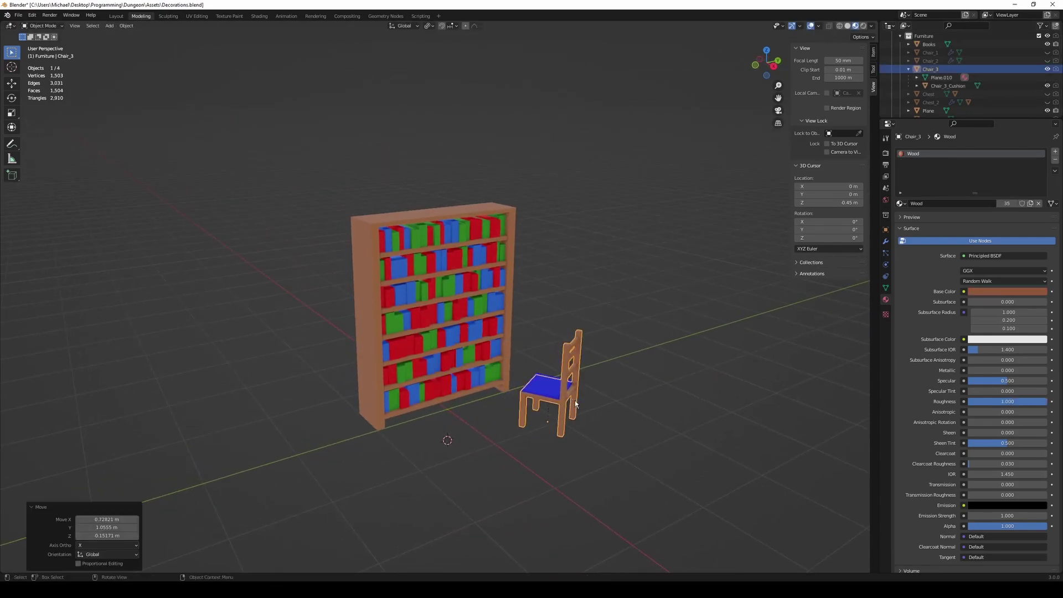
pyautogui.scroll(-2, 978, 103)
pyautogui.scroll(-1, 1034, 109)
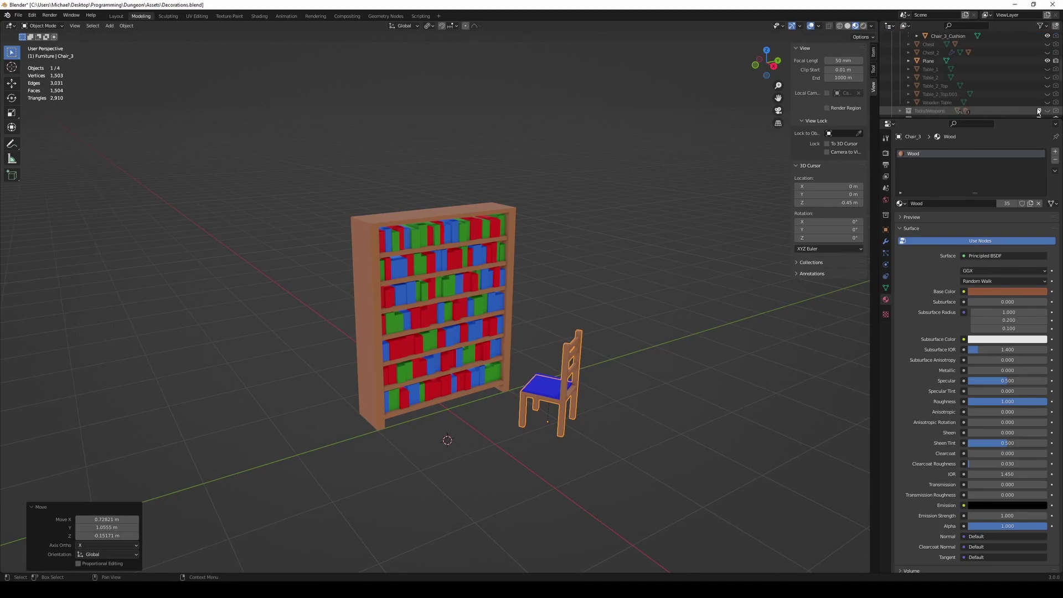
# Unhide the Wooden Table and place it in front of the bookshelf
pyautogui.click(1047, 102)
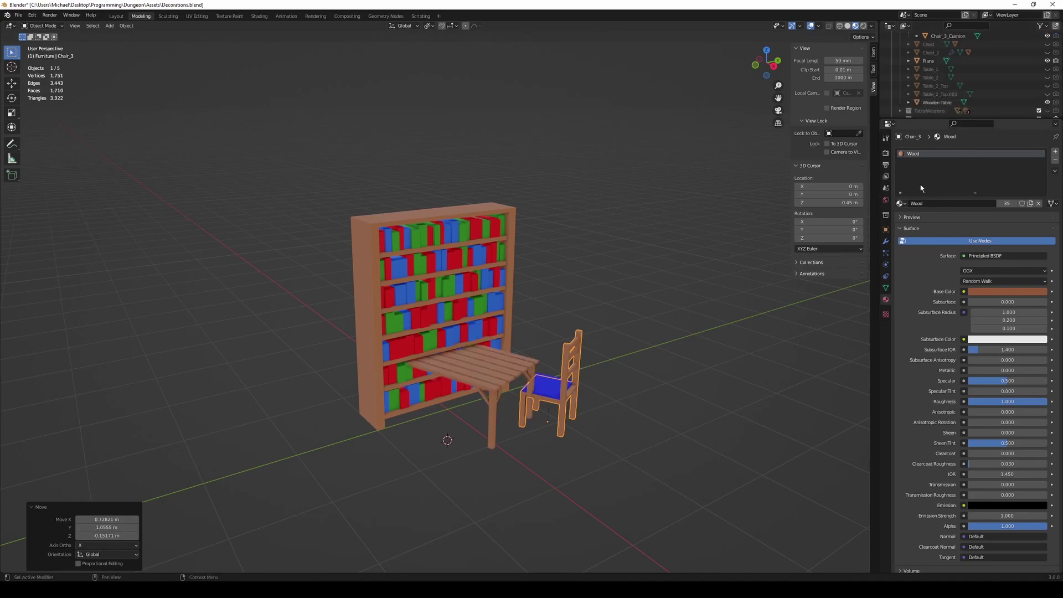
pyautogui.click(476, 383)
pyautogui.moveTo(490, 385); pyautogui.dragTo(430, 413, button='middle')
pyautogui.press('g')
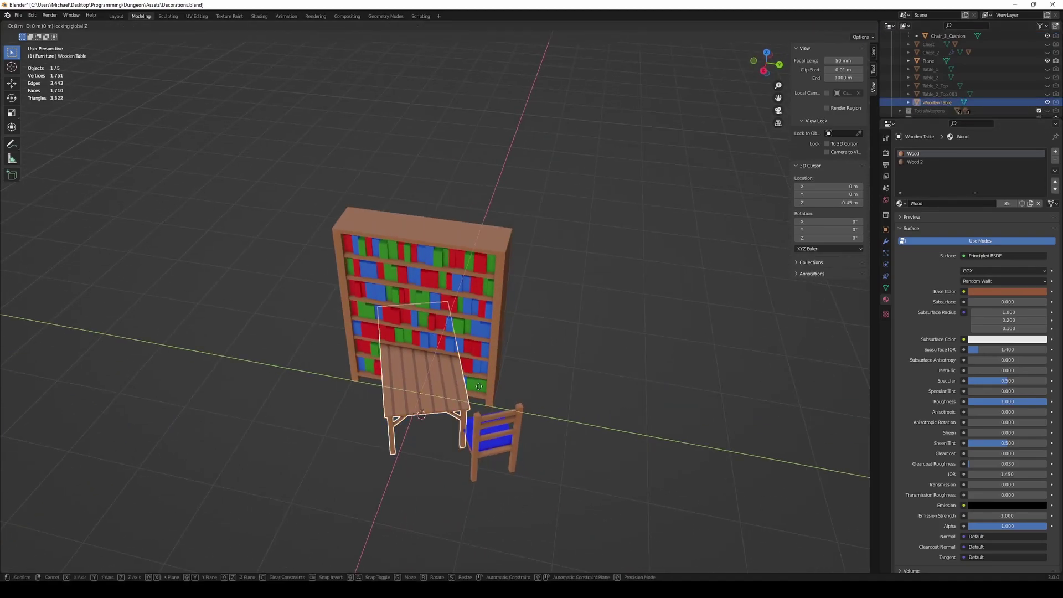
pyautogui.click(365, 429)
pyautogui.moveTo(365, 429)
pyautogui.mouseDown(button='middle')
pyautogui.moveTo(433, 444)
pyautogui.moveTo(417, 454)
pyautogui.moveTo(455, 429)
pyautogui.moveTo(434, 422)
pyautogui.moveTo(449, 421)
pyautogui.mouseUp(button='middle')
# Hide the Wooden Table and Chair_3 again, leaving only the bookcase visible
pyautogui.click(449, 421)
pyautogui.press('h')
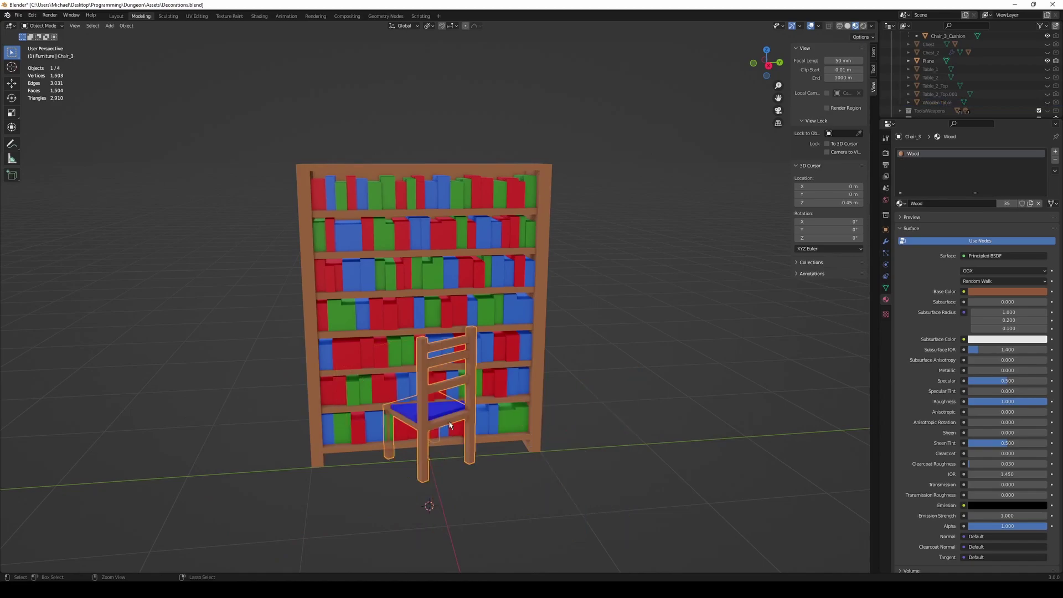
pyautogui.click(450, 421)
pyautogui.press('h')
pyautogui.moveTo(557, 425); pyautogui.dragTo(619, 384, button='middle')
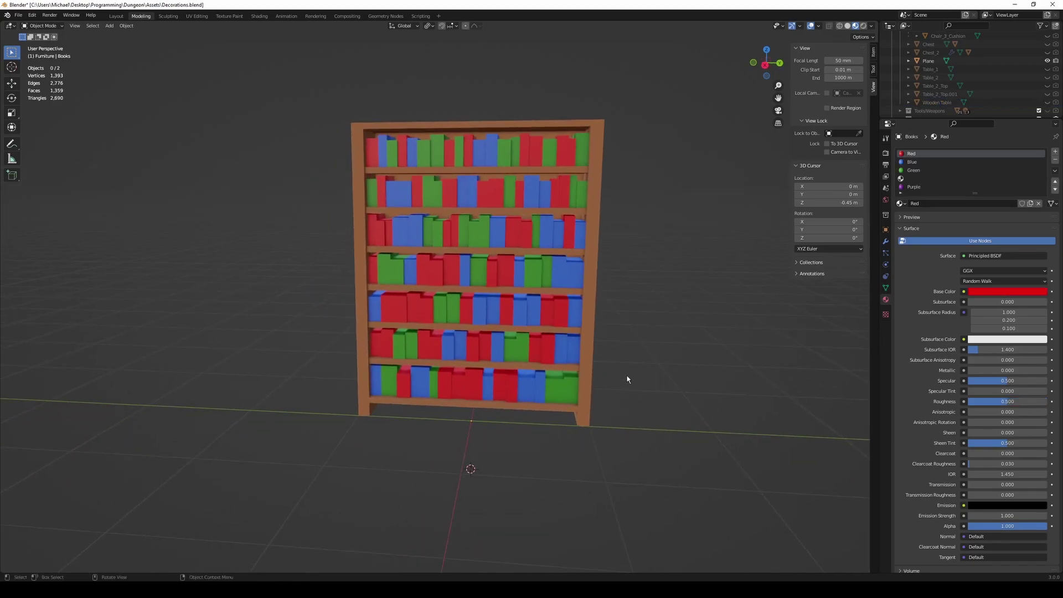